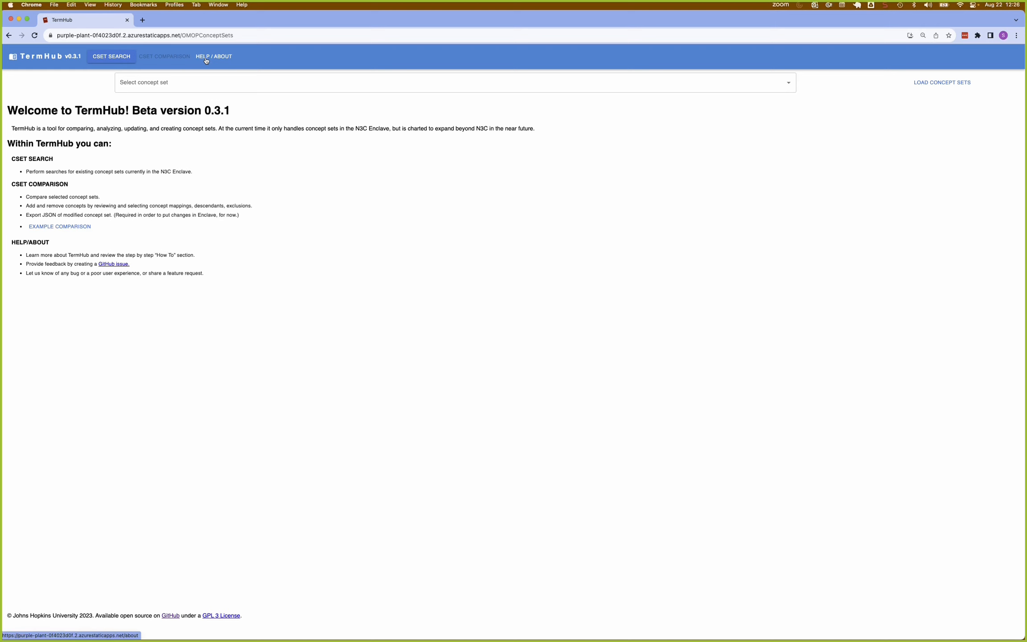
Open the N3C recommended concept sets list from the help page and copy the codeset ID of THALASSEMIA.
{"action": "left_click", "coordinate": [206, 60]}
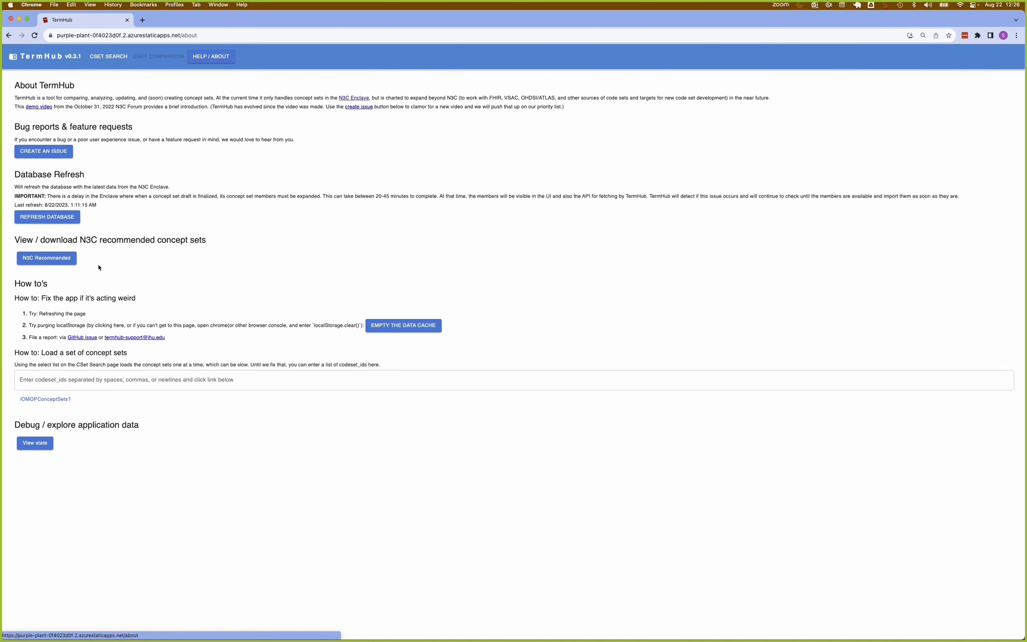
{"action": "left_click", "coordinate": [41, 262]}
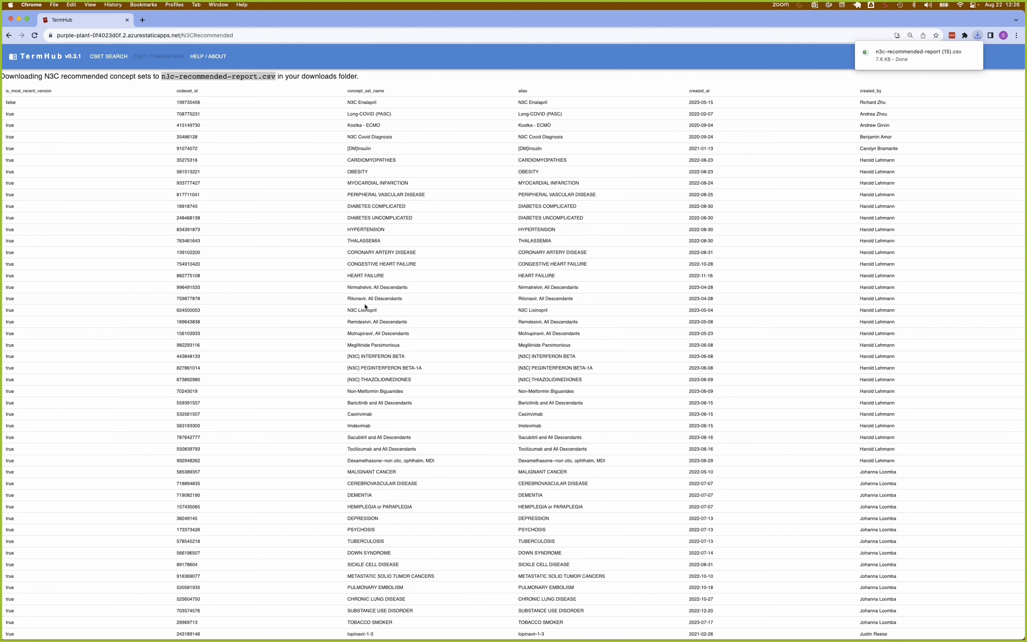
{"action": "double_click", "coordinate": [368, 242]}
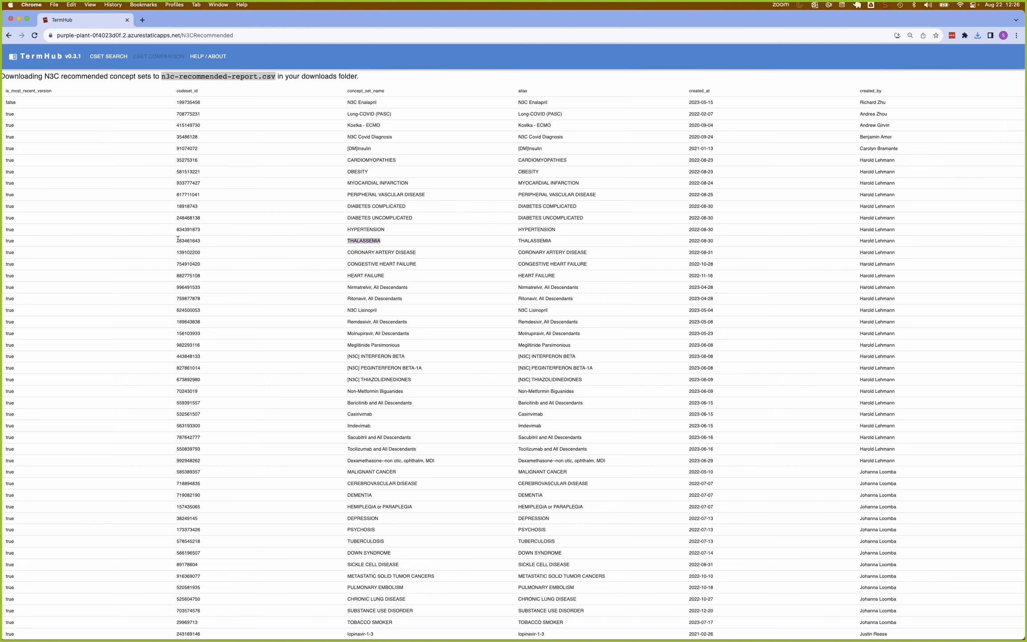
{"action": "left_click_drag", "start_coordinate": [178, 240], "coordinate": [216, 244]}
{"action": "key", "text": "super+c"}
Find concept set 763461643 - THALASSEMIA (v7) in the concept set search, load it, and review its limitations and provenance.
{"action": "left_click", "coordinate": [106, 58]}
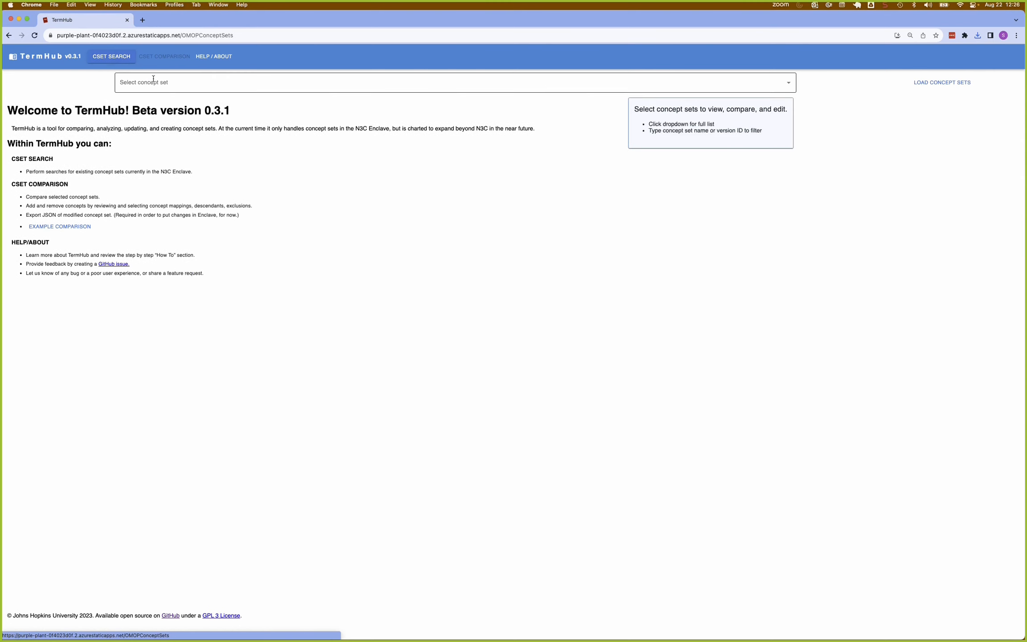
{"action": "left_click", "coordinate": [153, 81]}
{"action": "key", "text": "super+v"}
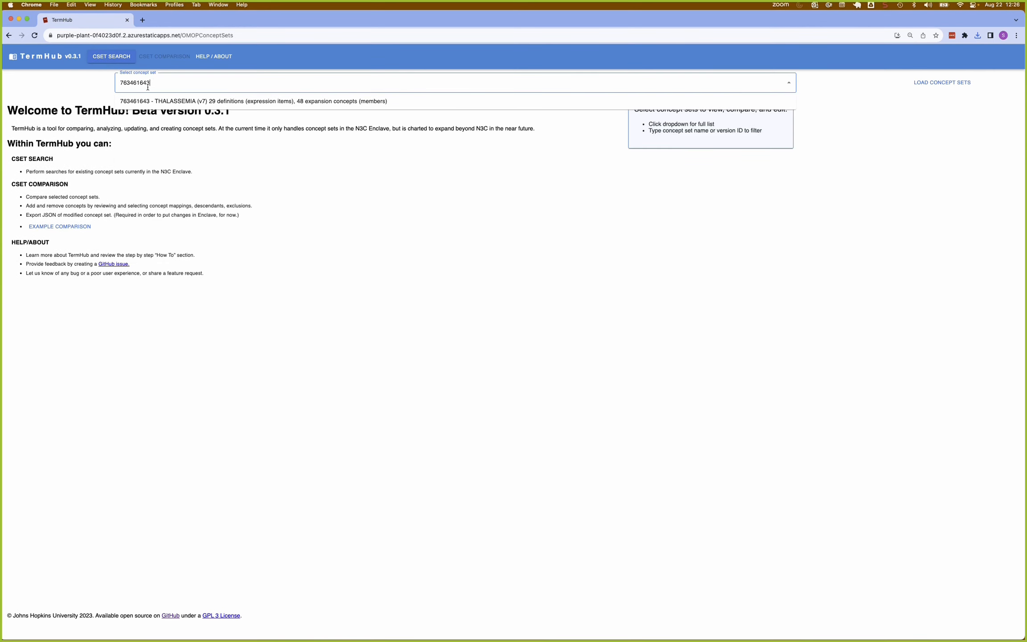
{"action": "left_click", "coordinate": [151, 101]}
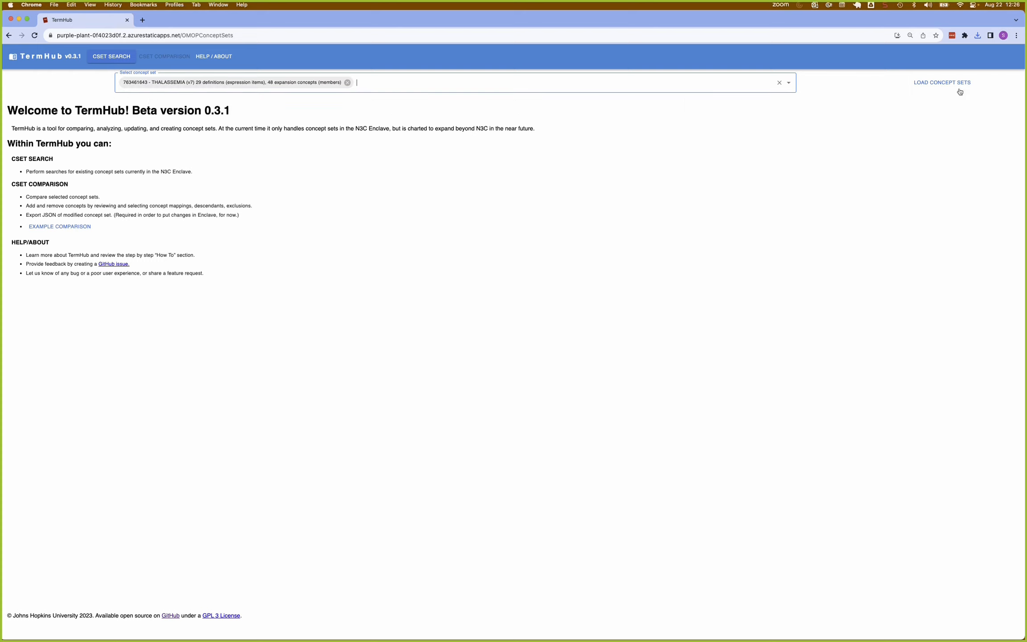
{"action": "left_click", "coordinate": [936, 83]}
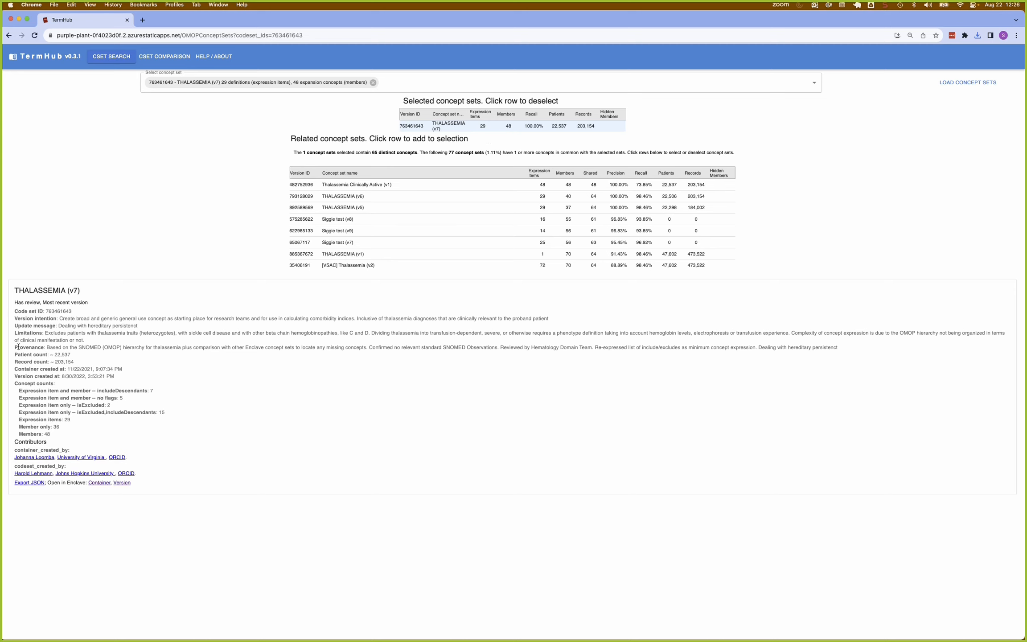
{"action": "left_click_drag", "start_coordinate": [14, 330], "coordinate": [11, 381]}
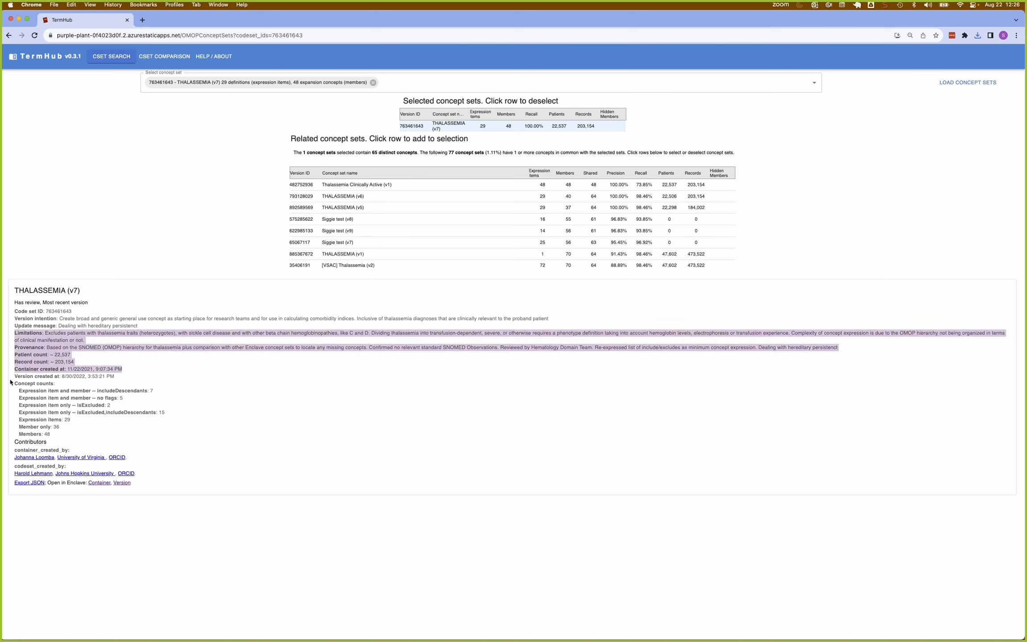
{"action": "left_click", "coordinate": [35, 322]}
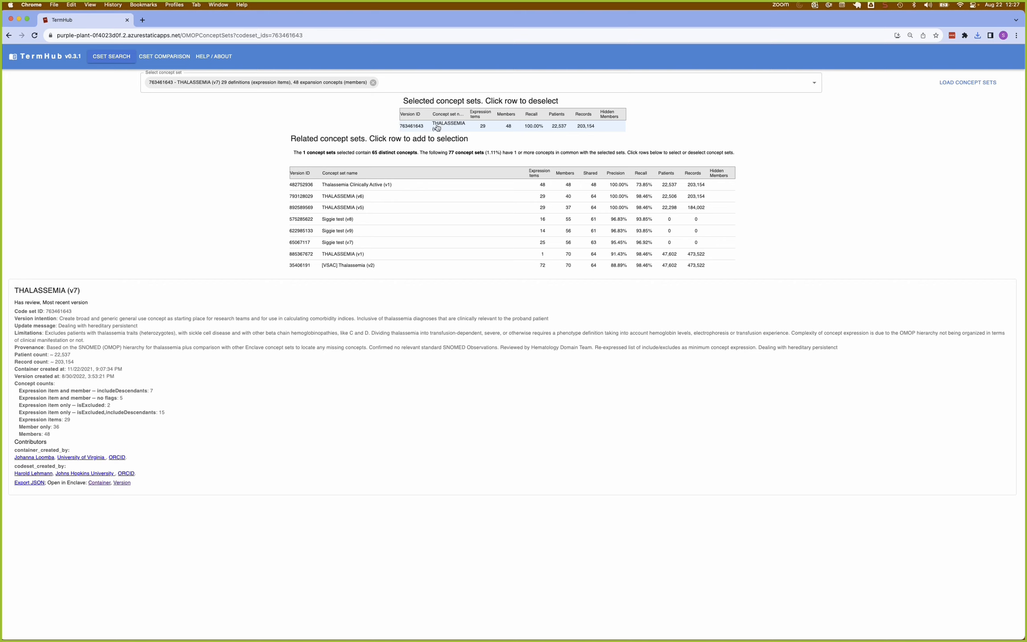
Add Thalassemia Clinically Active (v1) and [VSAC] Thalassemia (v2) to the selection and open the concept set comparison.
{"action": "left_click", "coordinate": [339, 187]}
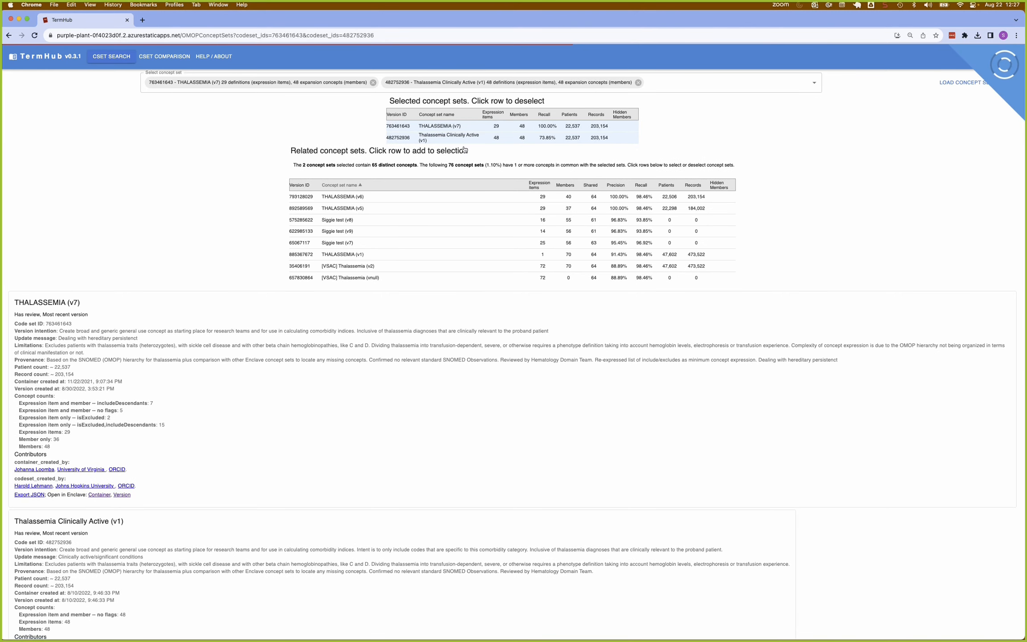
{"action": "left_click", "coordinate": [345, 218]}
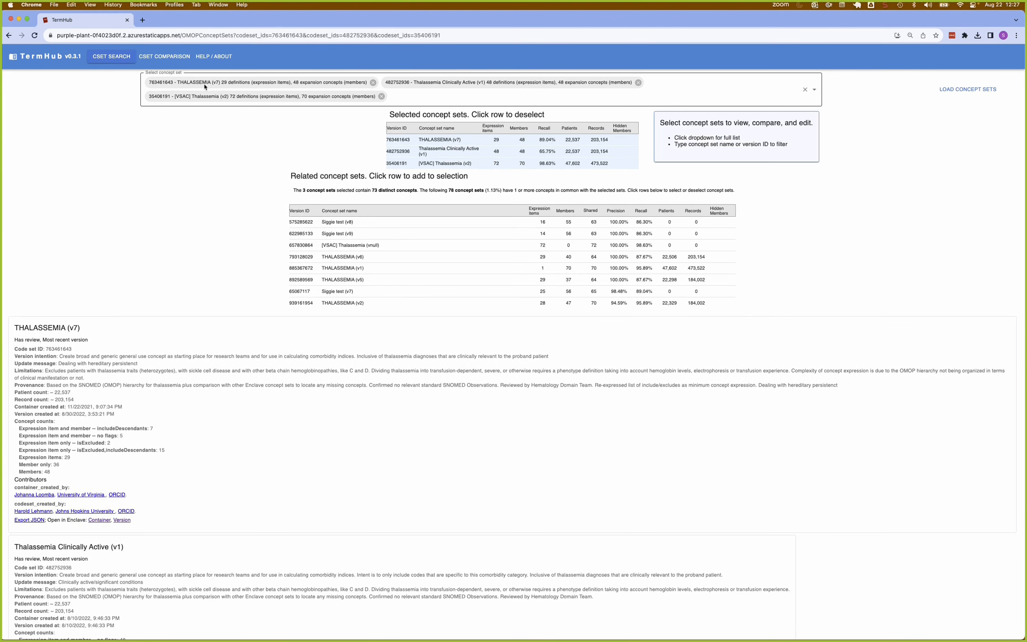
{"action": "left_click", "coordinate": [161, 59]}
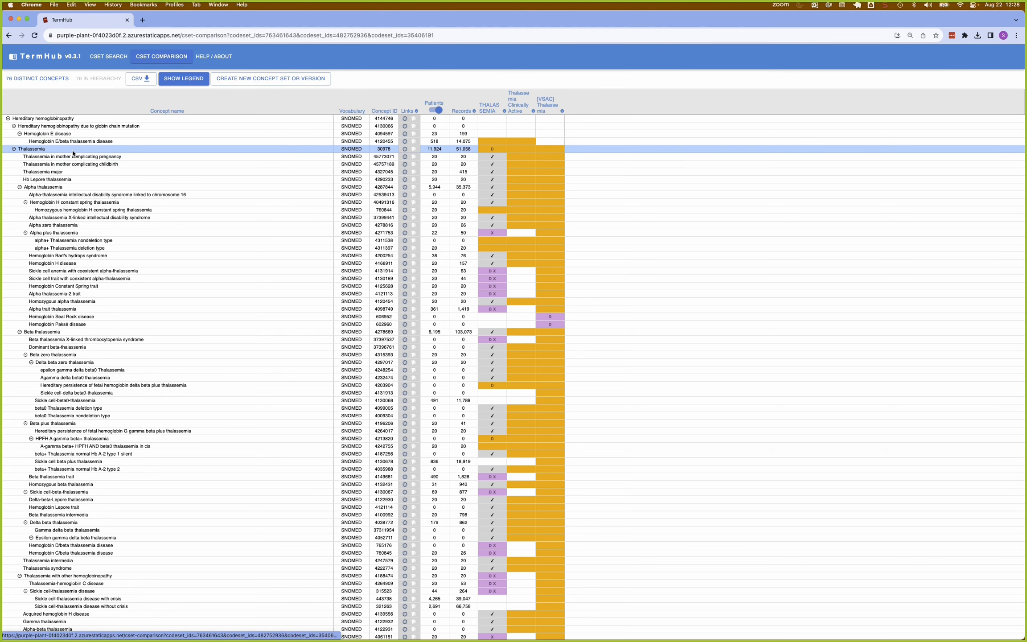
Examine the THALASSEMIA set's metadata and compare how its concepts are flagged against the other two concept sets.
{"action": "left_click", "coordinate": [490, 108]}
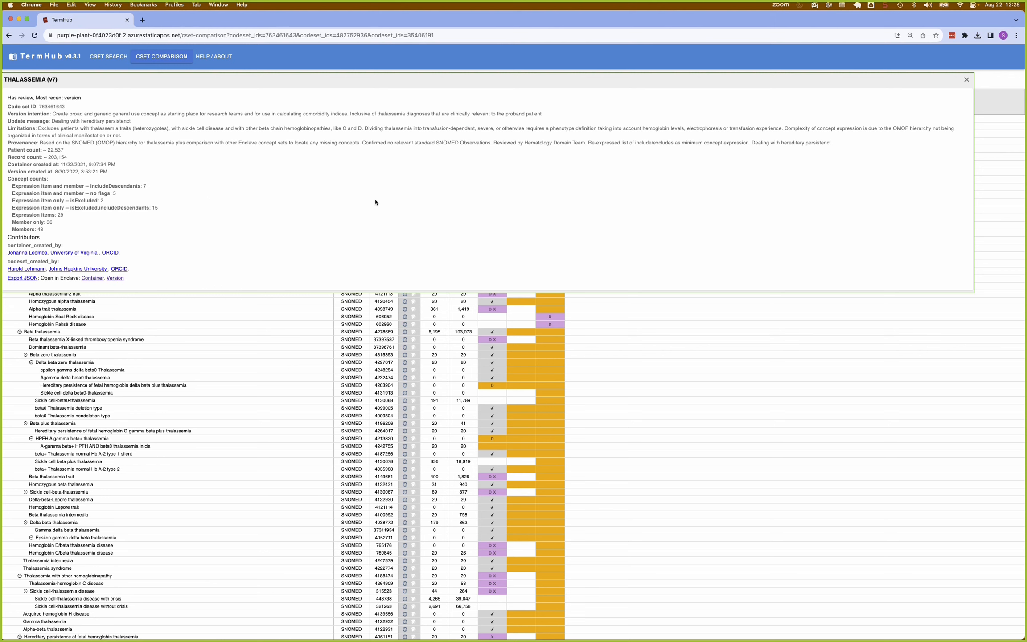
{"action": "left_click_drag", "start_coordinate": [475, 80], "coordinate": [501, 100]}
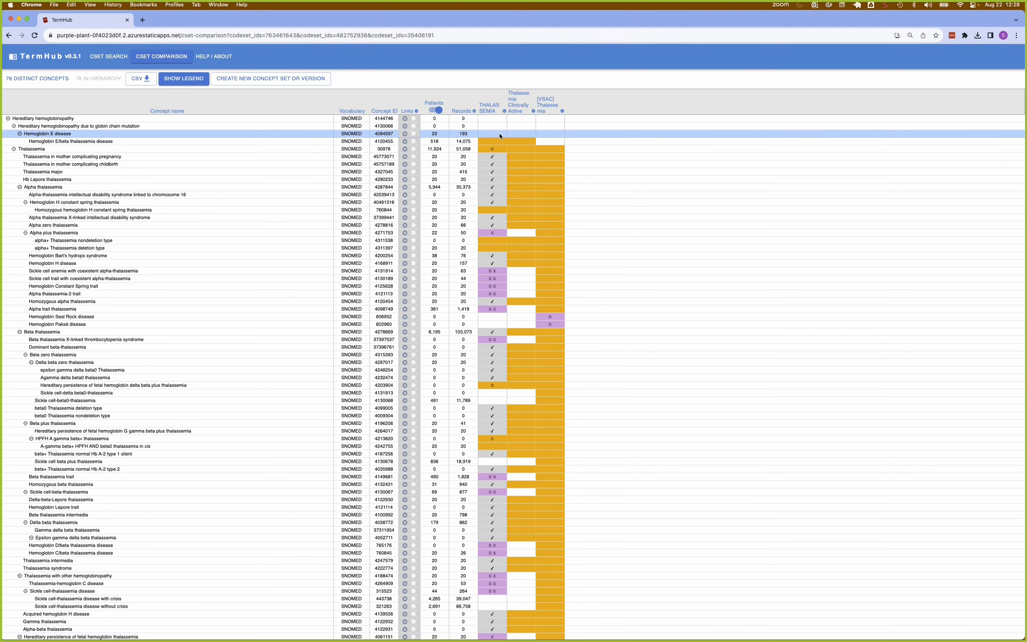
{"action": "scroll", "coordinate": [497, 260], "scroll_direction": "down", "scroll_amount": 2}
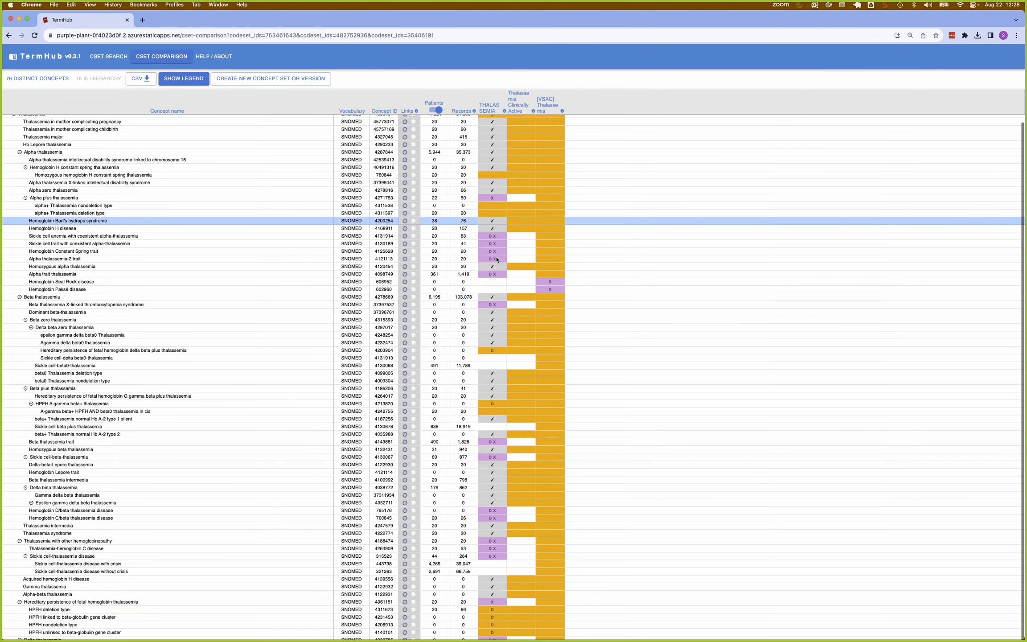
{"action": "scroll", "coordinate": [481, 518], "scroll_direction": "down", "scroll_amount": 1}
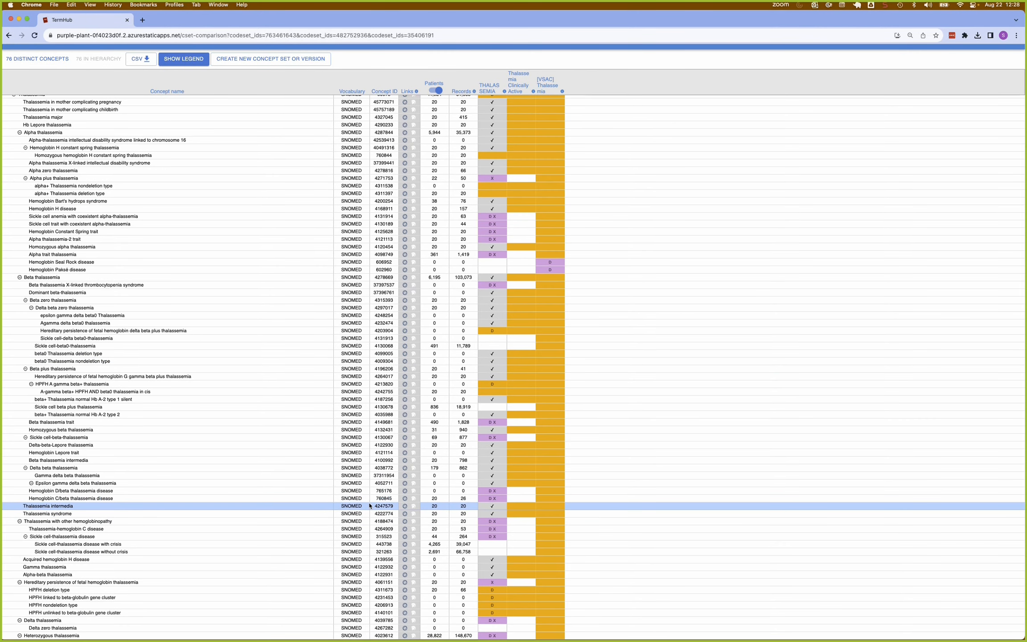
{"action": "scroll", "coordinate": [369, 504], "scroll_direction": "up", "scroll_amount": 1}
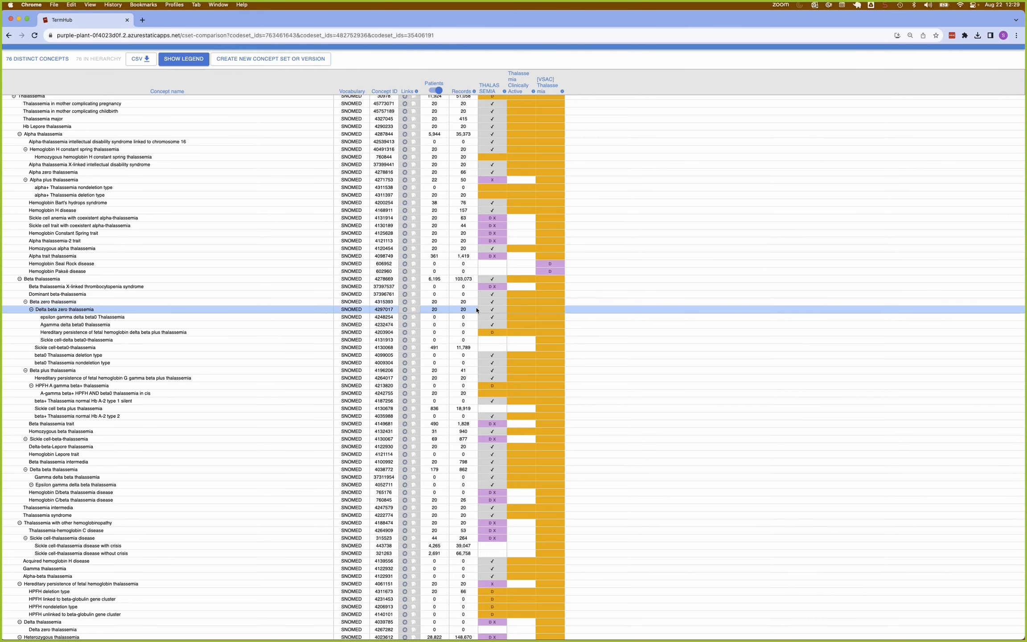
{"action": "scroll", "coordinate": [476, 310], "scroll_direction": "up", "scroll_amount": 3}
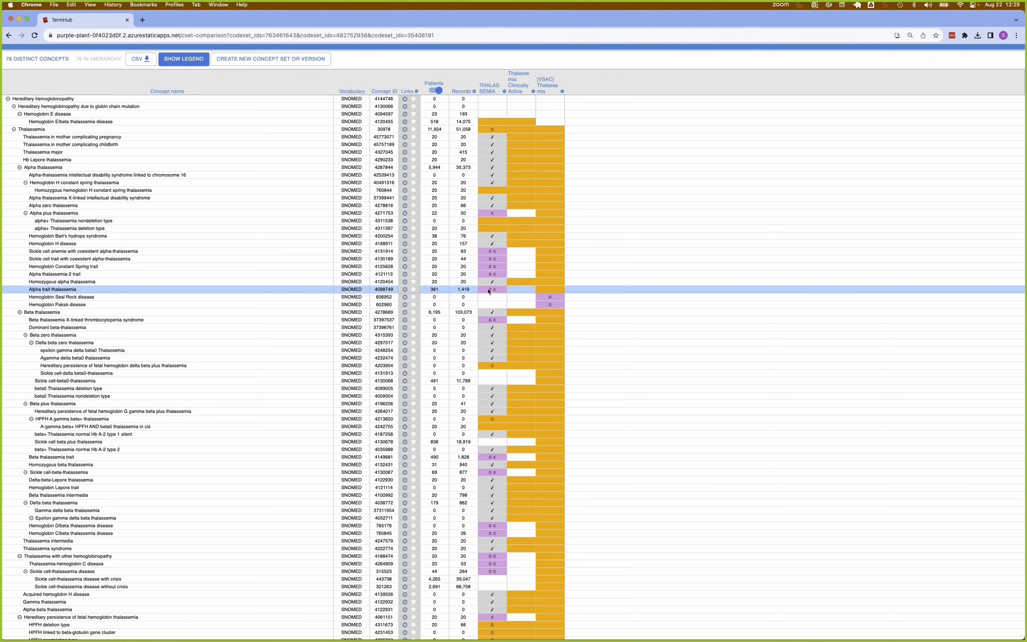
{"action": "mouse_move", "coordinate": [489, 289]}
Show the legend, check the color meanings and definition flags against the comparison table, and close it.
{"action": "left_click", "coordinate": [193, 62]}
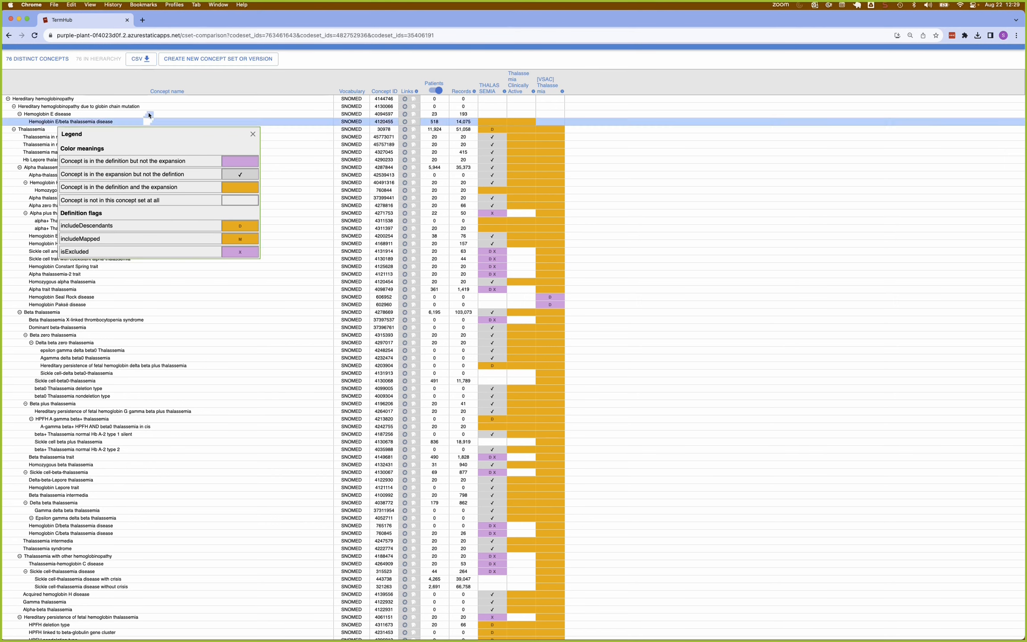
{"action": "left_click", "coordinate": [253, 134]}
{"action": "left_click", "coordinate": [181, 63]}
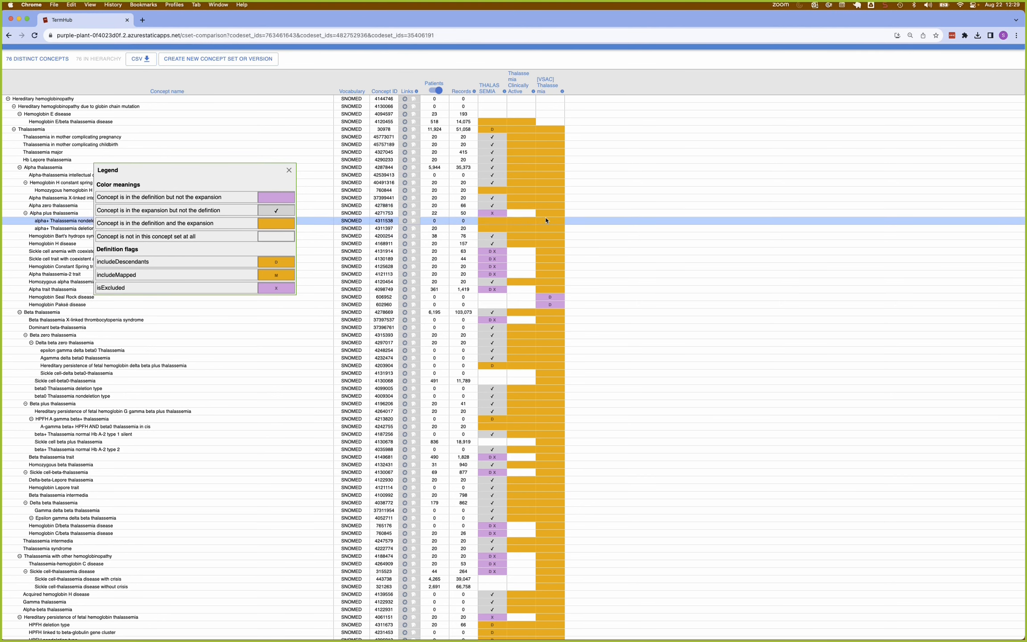
{"action": "mouse_move", "coordinate": [493, 215]}
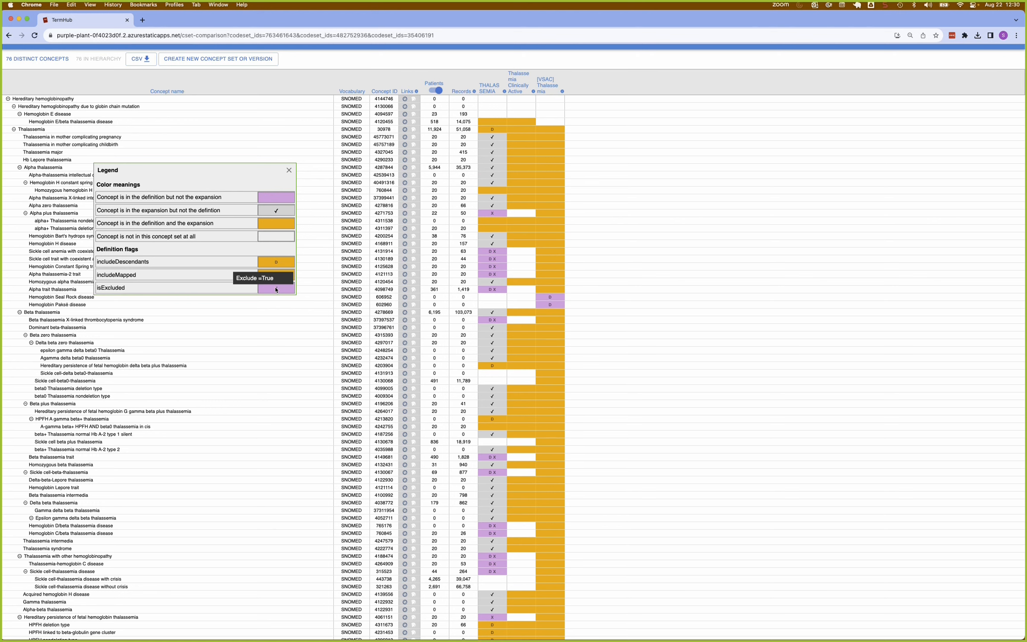
{"action": "left_click", "coordinate": [290, 172]}
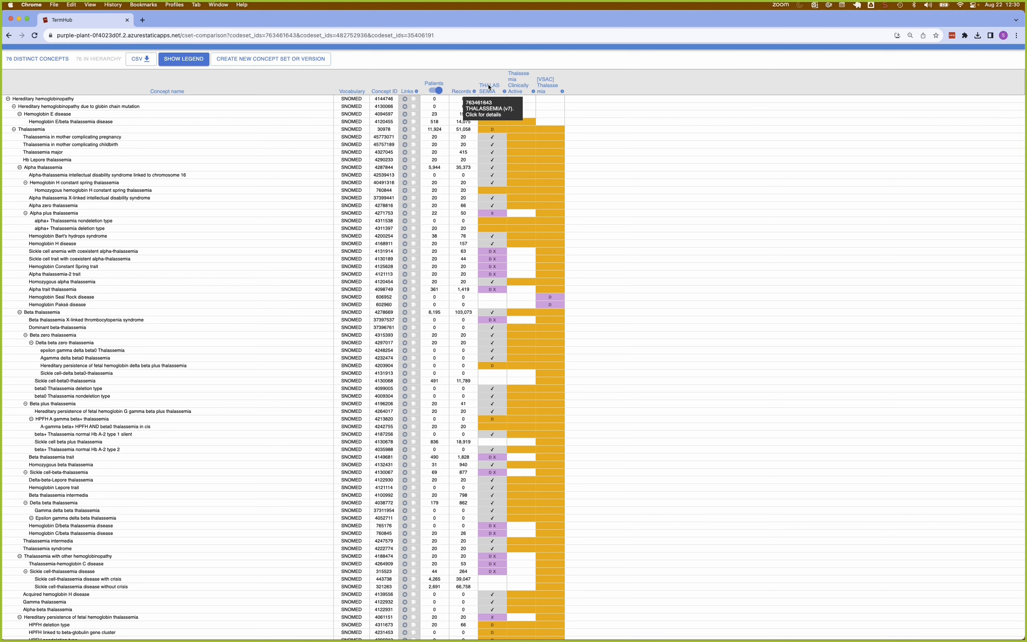
Create a new concept set and copy its definition items from THALASSEMIA, enlarging the details window to reach that option.
{"action": "left_click", "coordinate": [237, 64]}
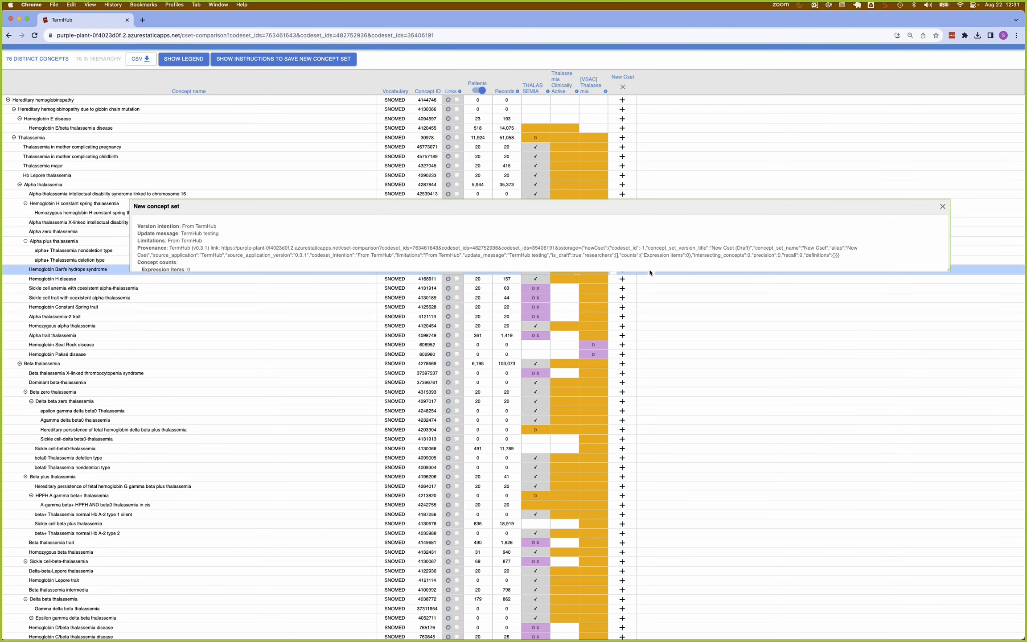
{"action": "left_click_drag", "start_coordinate": [954, 274], "coordinate": [955, 330]}
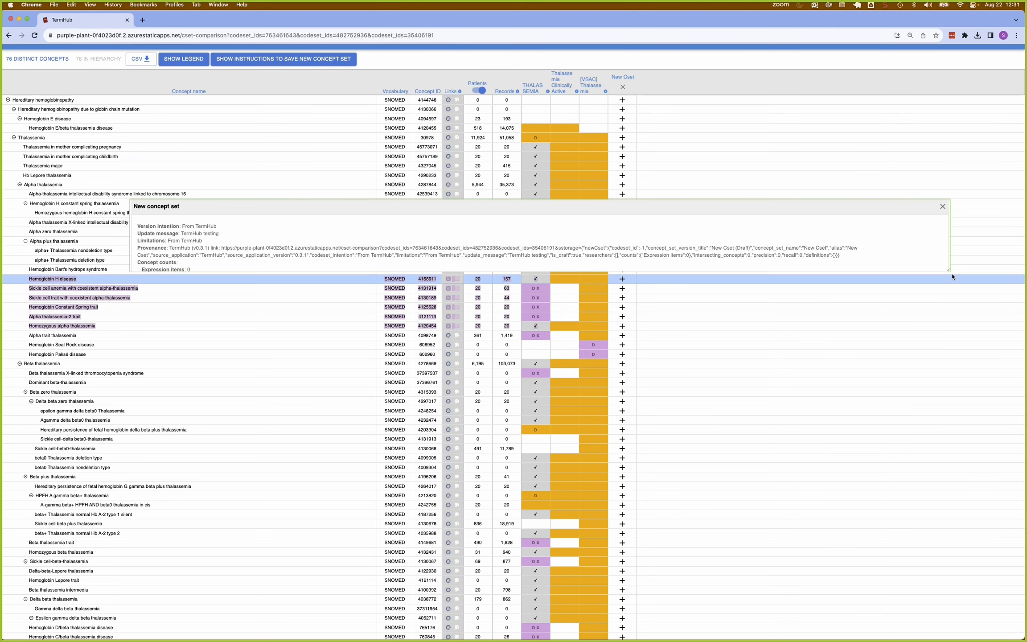
{"action": "left_click_drag", "start_coordinate": [949, 273], "coordinate": [973, 360]}
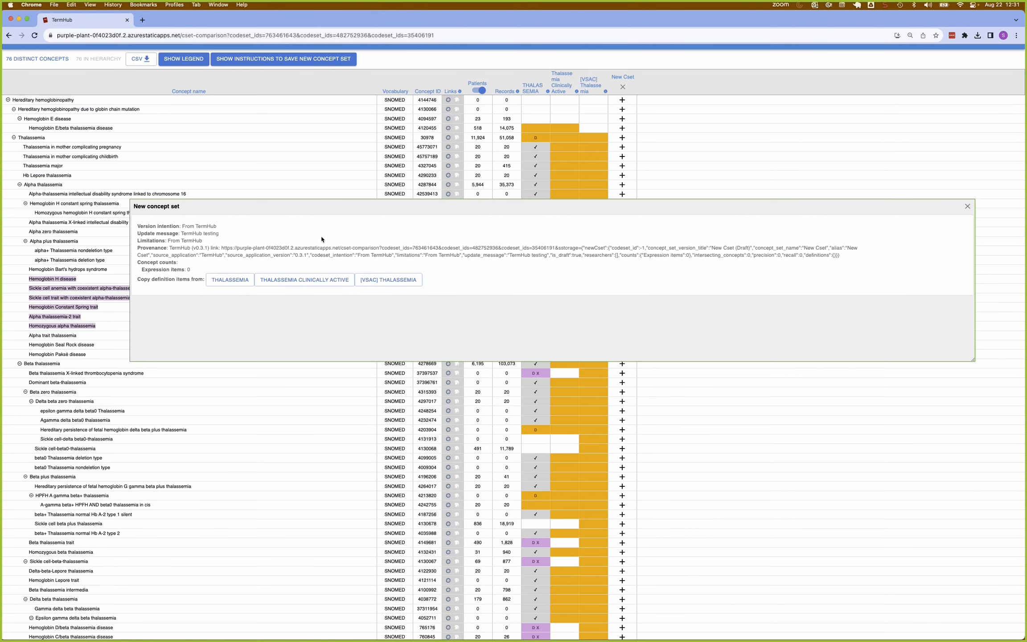
{"action": "left_click", "coordinate": [226, 280]}
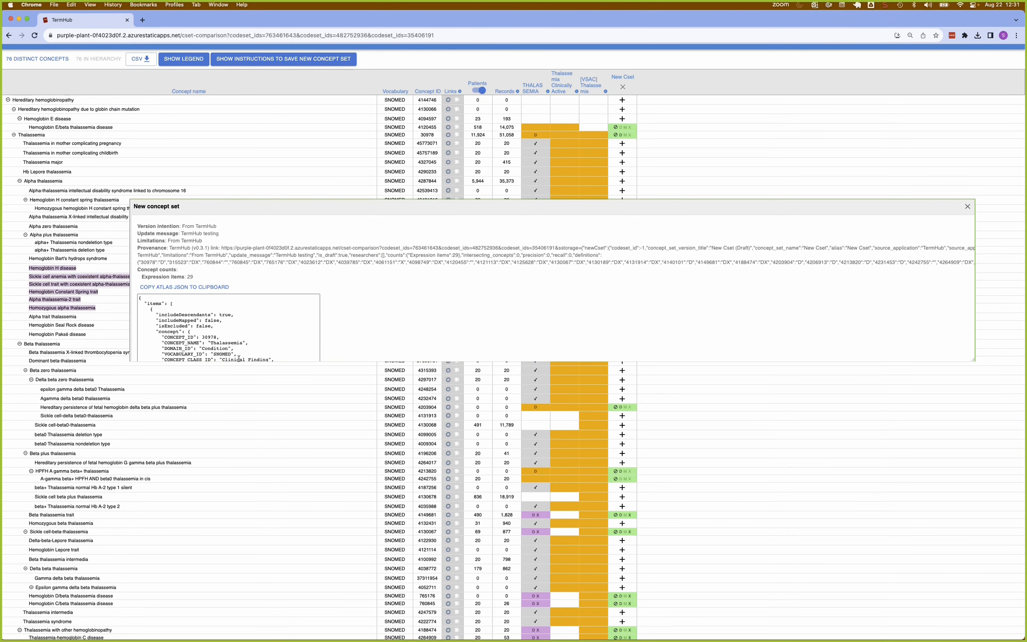
{"action": "left_click", "coordinate": [967, 206]}
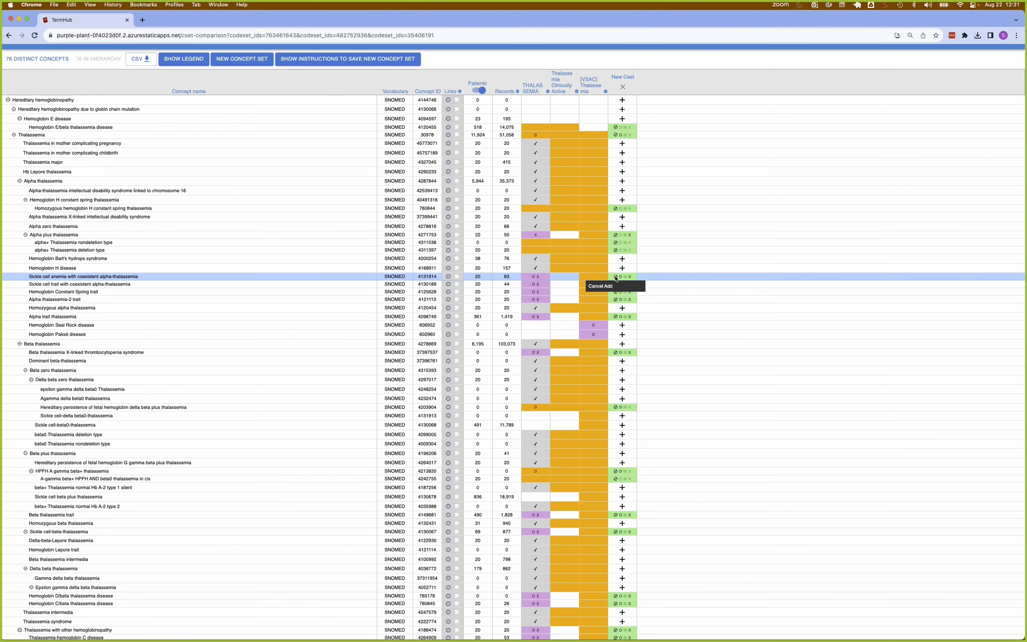
Remove the four concepts from Sickle cell anemia with coexistent alpha-thalassemia to Alpha thalassemia-2 trait from the new concept set, and re-add Sickle cell trait with coexistent alpha-thalassemia.
{"action": "left_click", "coordinate": [616, 277]}
{"action": "left_click", "coordinate": [616, 286]}
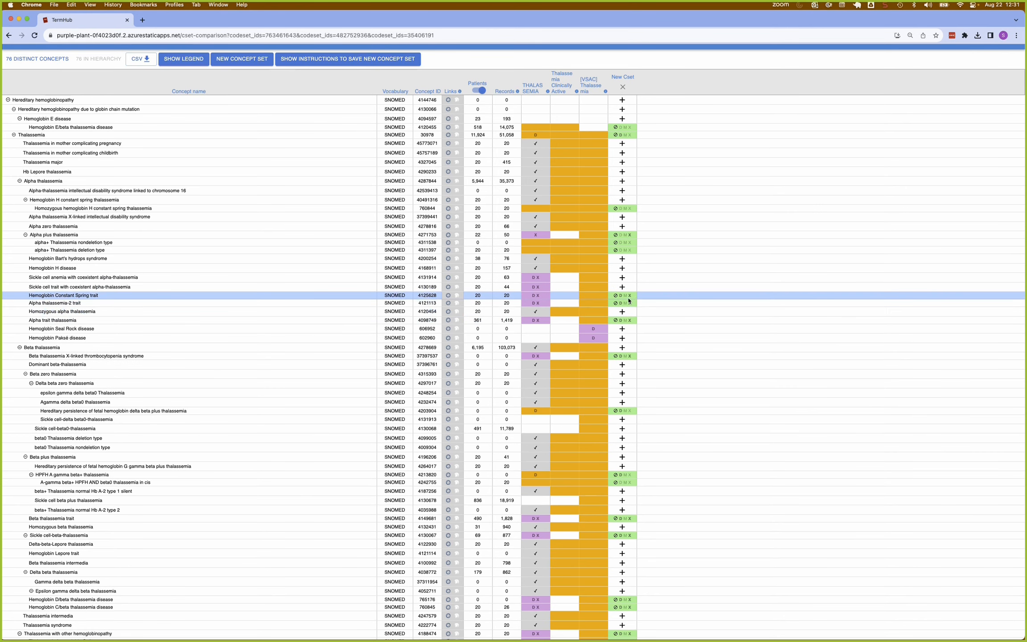
{"action": "left_click", "coordinate": [630, 297]}
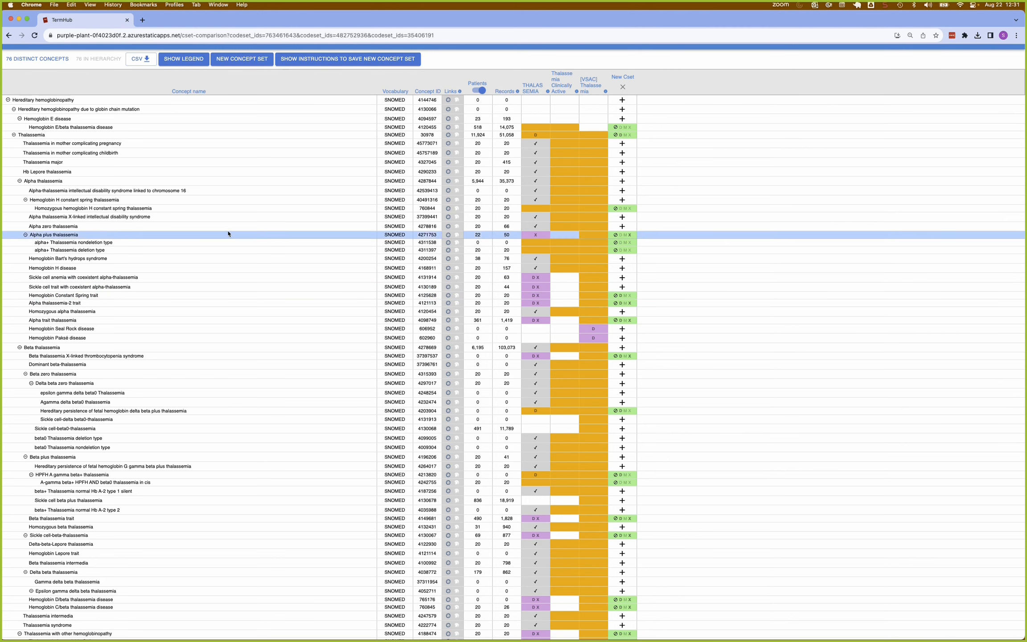
{"action": "left_click", "coordinate": [616, 295]}
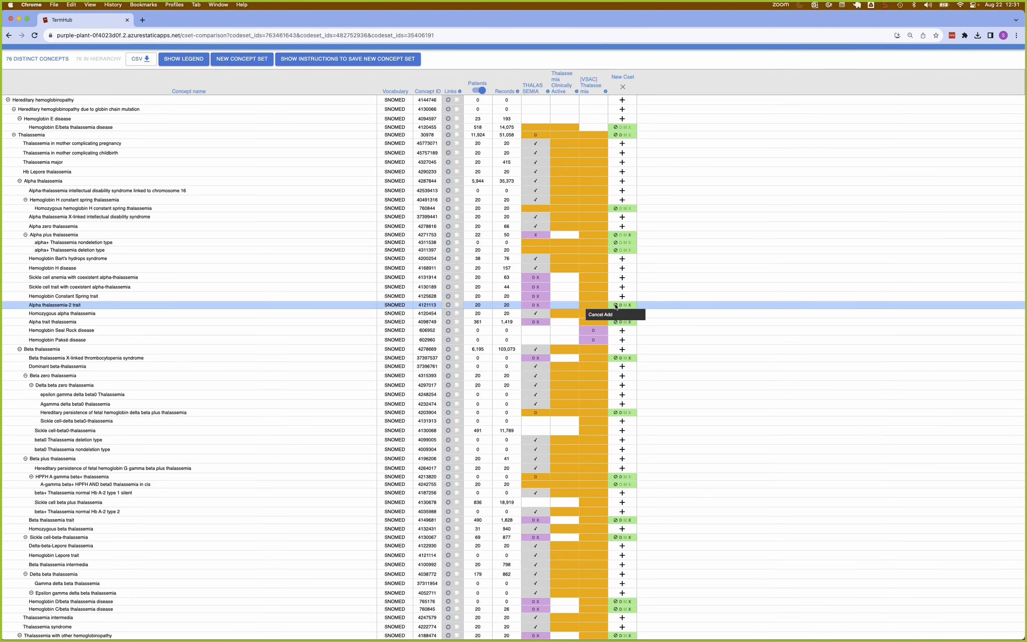
{"action": "left_click", "coordinate": [616, 306]}
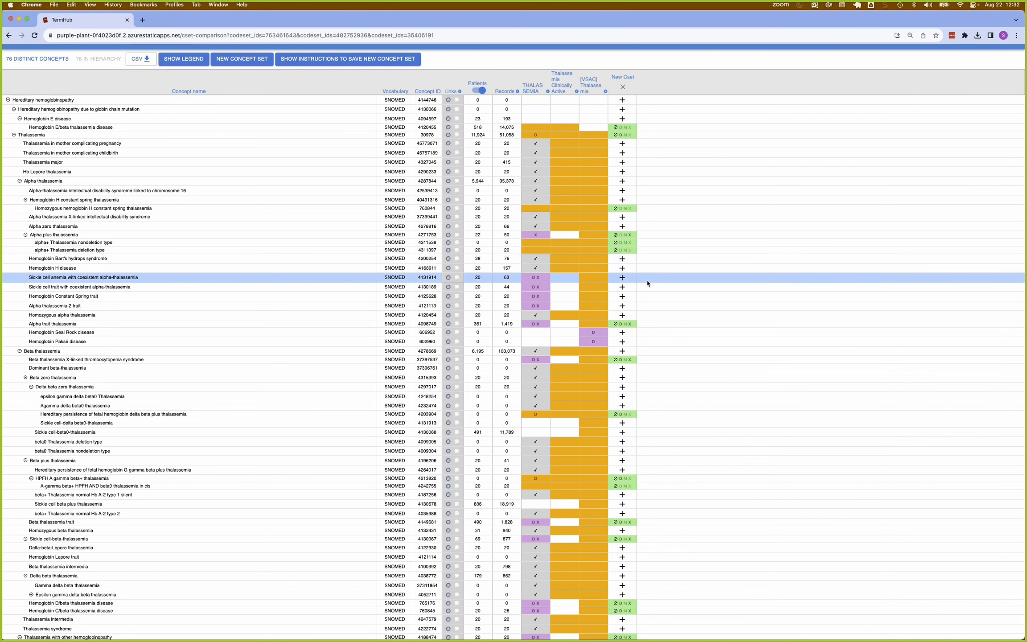
{"action": "left_click", "coordinate": [622, 289]}
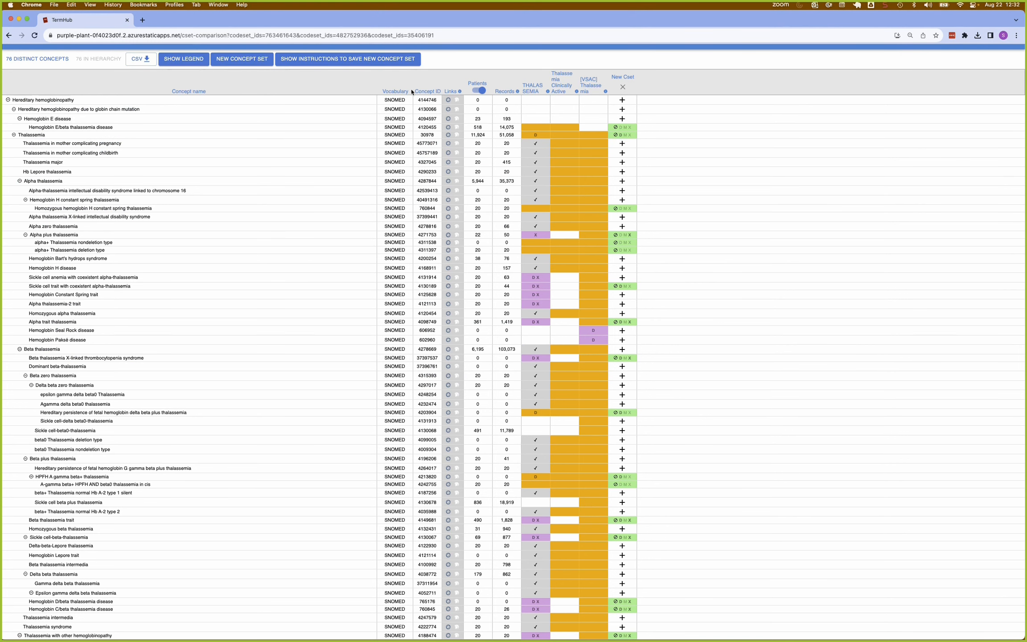
Copy the new concept set's ATLAS JSON from the save instructions and open the enclave concept set editor.
{"action": "left_click", "coordinate": [298, 61]}
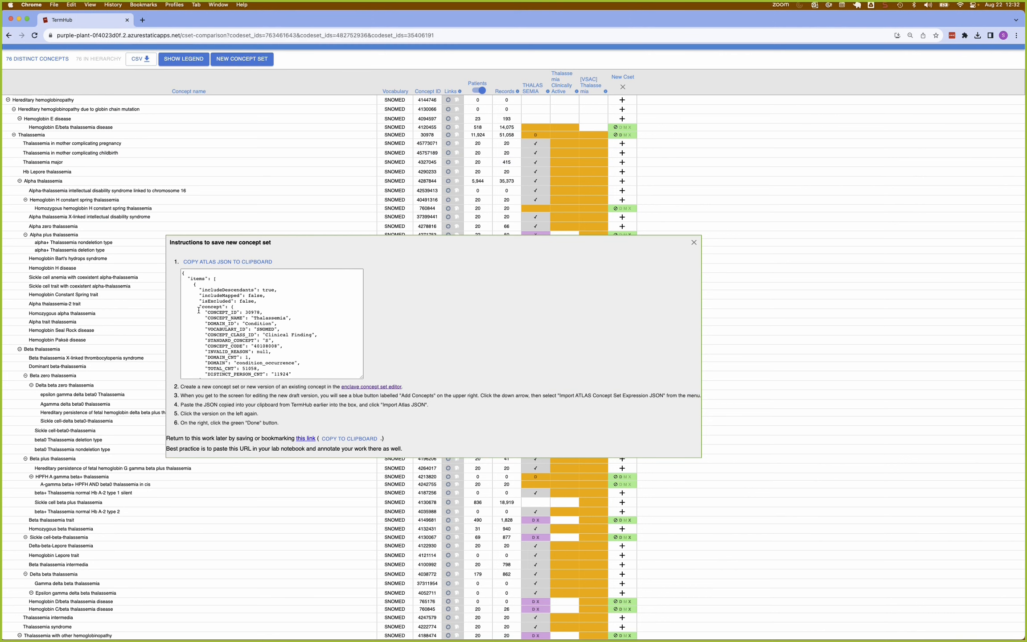
{"action": "scroll", "coordinate": [199, 309], "scroll_direction": "down", "scroll_amount": 5}
{"action": "scroll", "coordinate": [230, 318], "scroll_direction": "up", "scroll_amount": 5}
{"action": "left_click", "coordinate": [224, 264]}
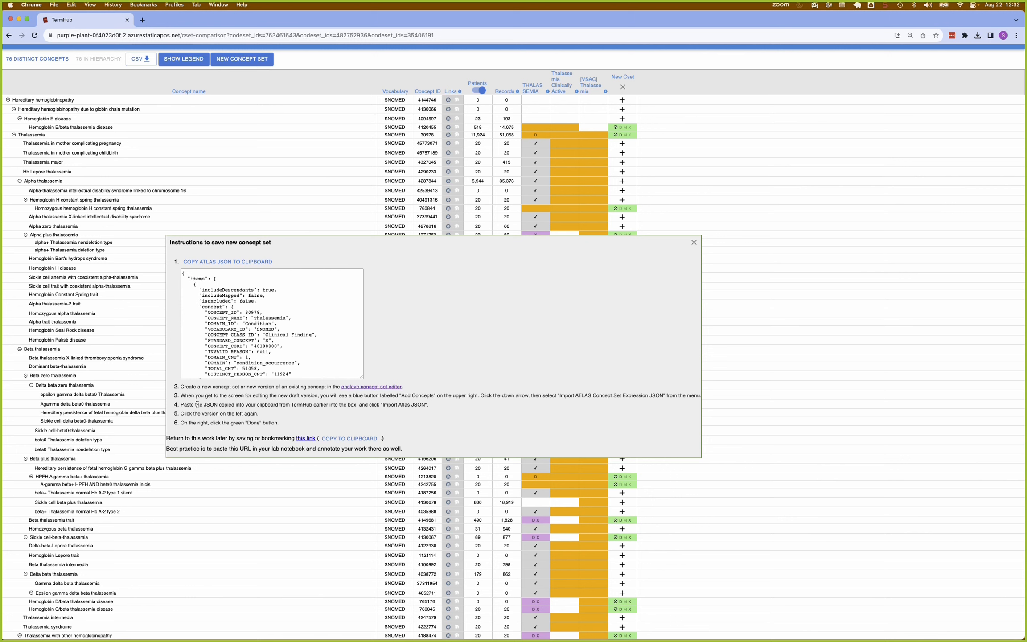
{"action": "left_click", "coordinate": [368, 387]}
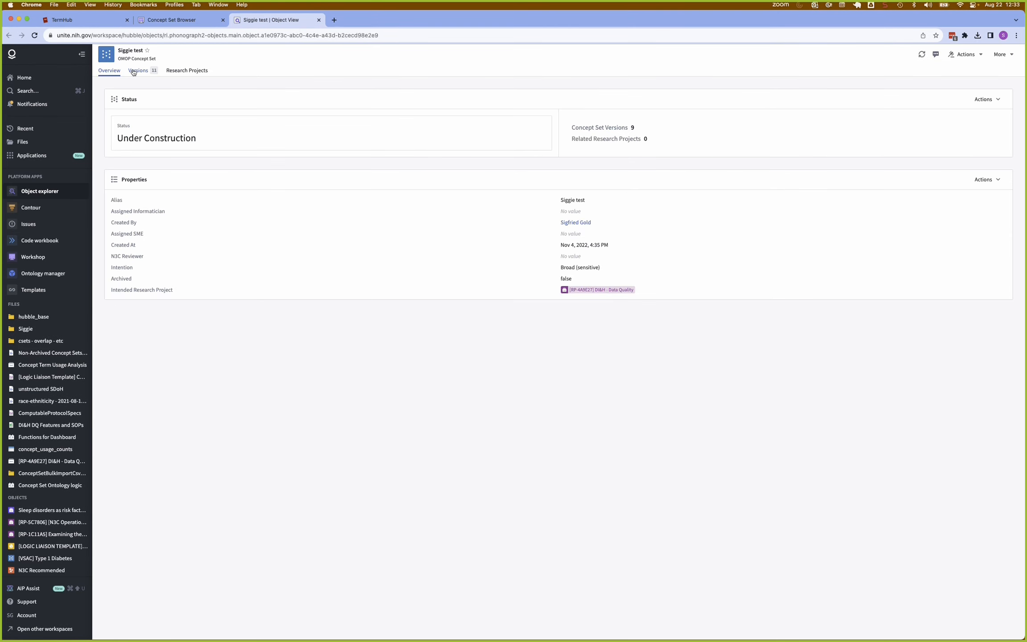
Start a new draft version of the open test concept set and enter "testing" as its update message.
{"action": "left_click", "coordinate": [133, 72]}
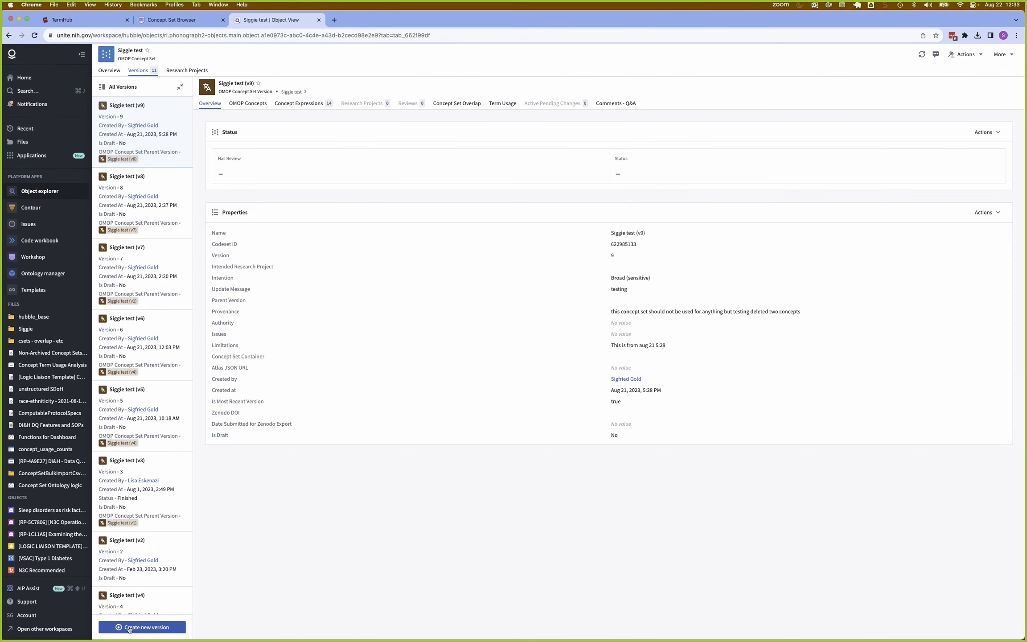
{"action": "left_click", "coordinate": [129, 627]}
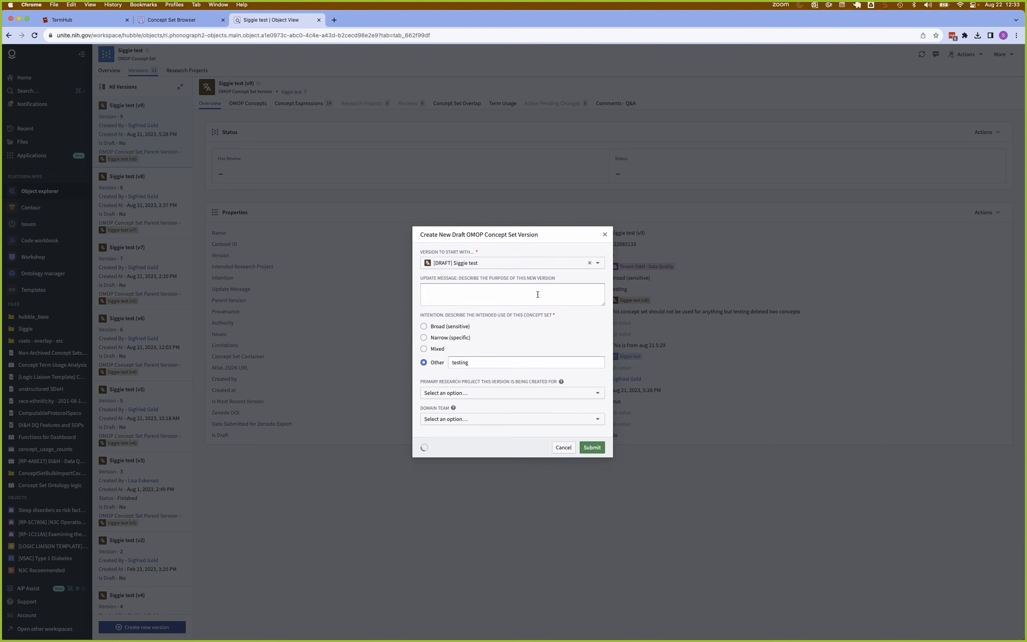
{"action": "left_click", "coordinate": [538, 295]}
{"action": "type", "text": "testing"}
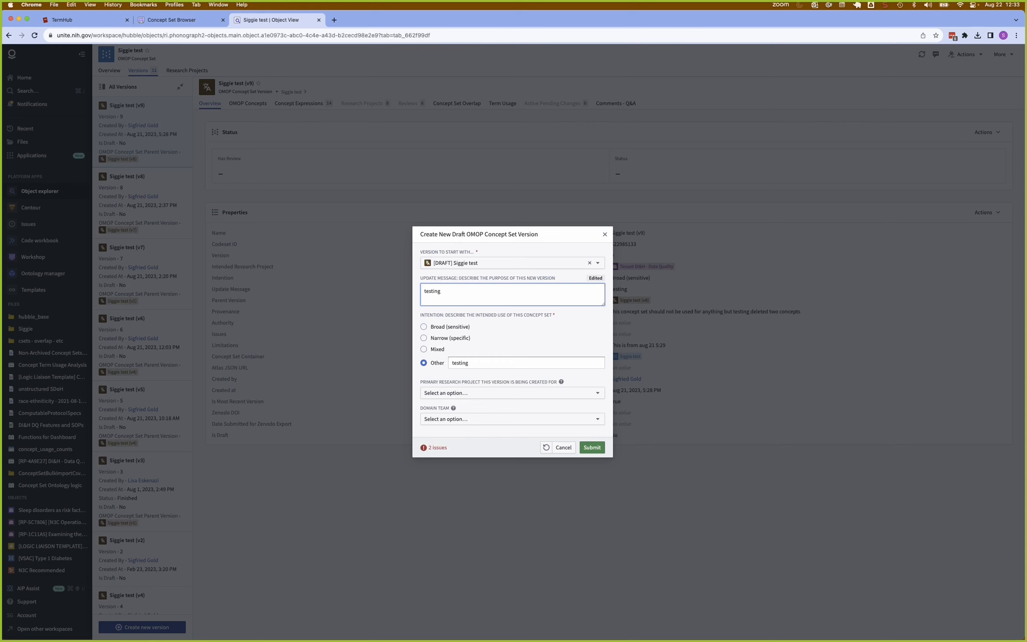
Assign Tenant DI&H - Data Quality as the primary research project of the new version and try to submit it.
{"action": "left_click", "coordinate": [465, 394]}
{"action": "type", "text": "trrenan"}
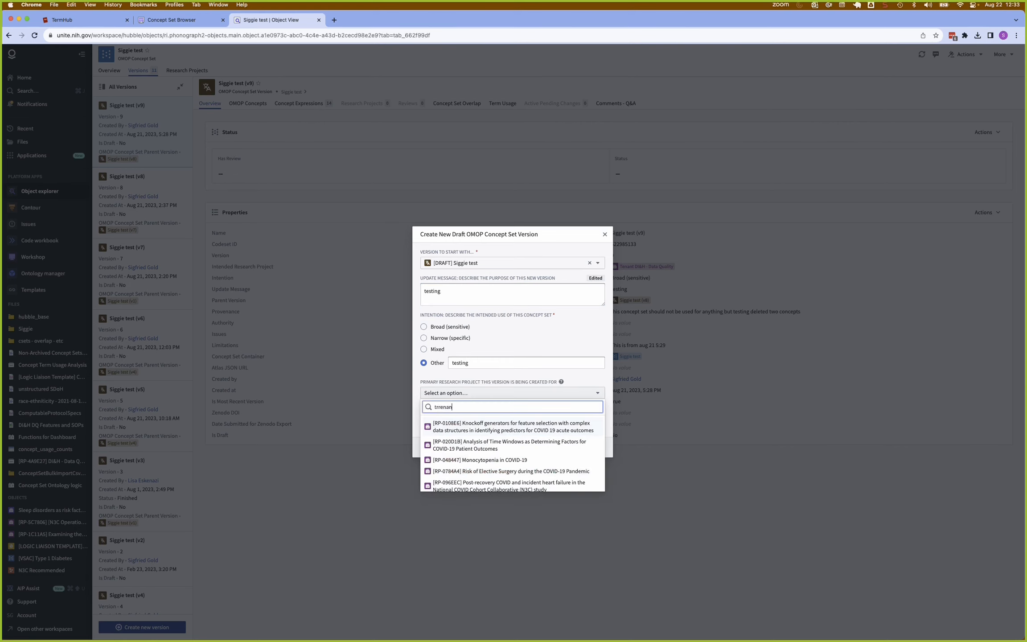
{"action": "key", "text": "BackSpace"}
{"action": "key", "text": "BackSpace"}
{"action": "key", "text": "BackSpace"}
{"action": "key", "text": "BackSpace"}
{"action": "key", "text": "BackSpace"}
{"action": "type", "text": "e"}
{"action": "key", "text": "BackSpace"}
{"action": "type", "text": "enan"}
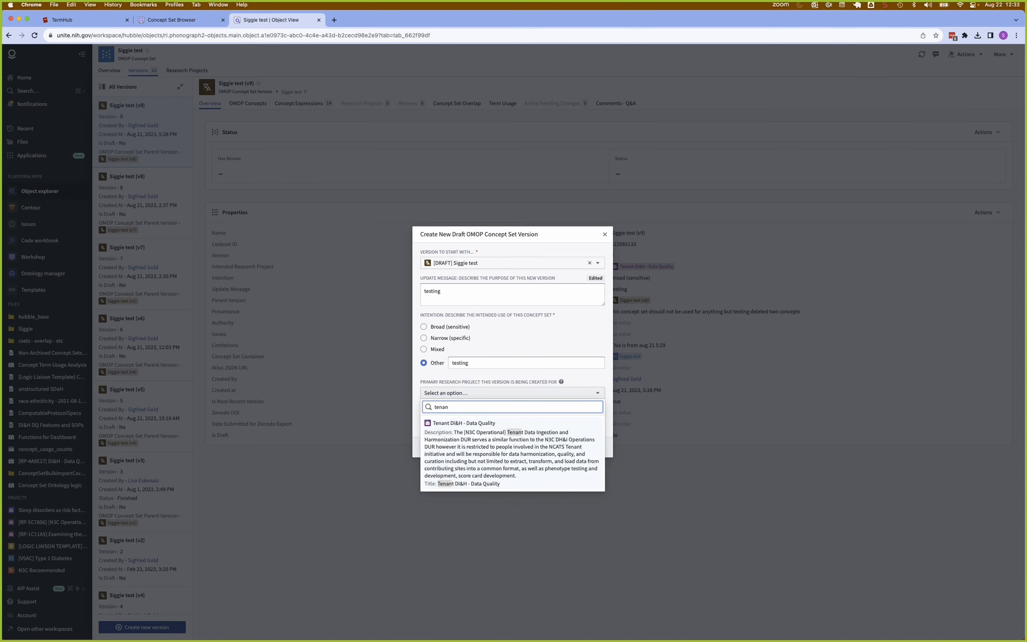
{"action": "left_click", "coordinate": [463, 472]}
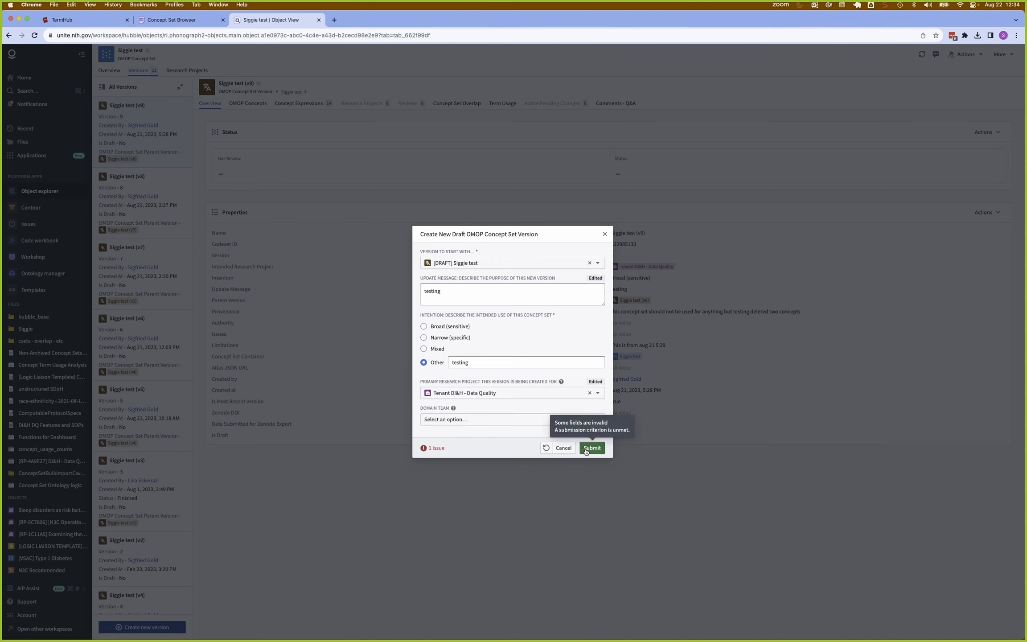
{"action": "left_click", "coordinate": [586, 449]}
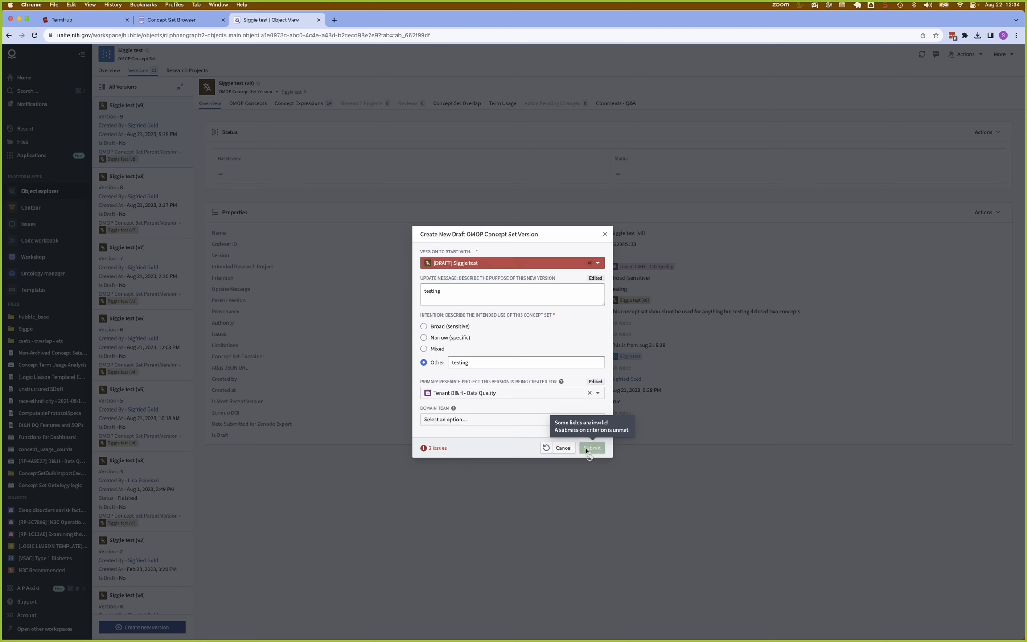
Choose version v9 as the version to start with and submit the new draft.
{"action": "left_click", "coordinate": [597, 265]}
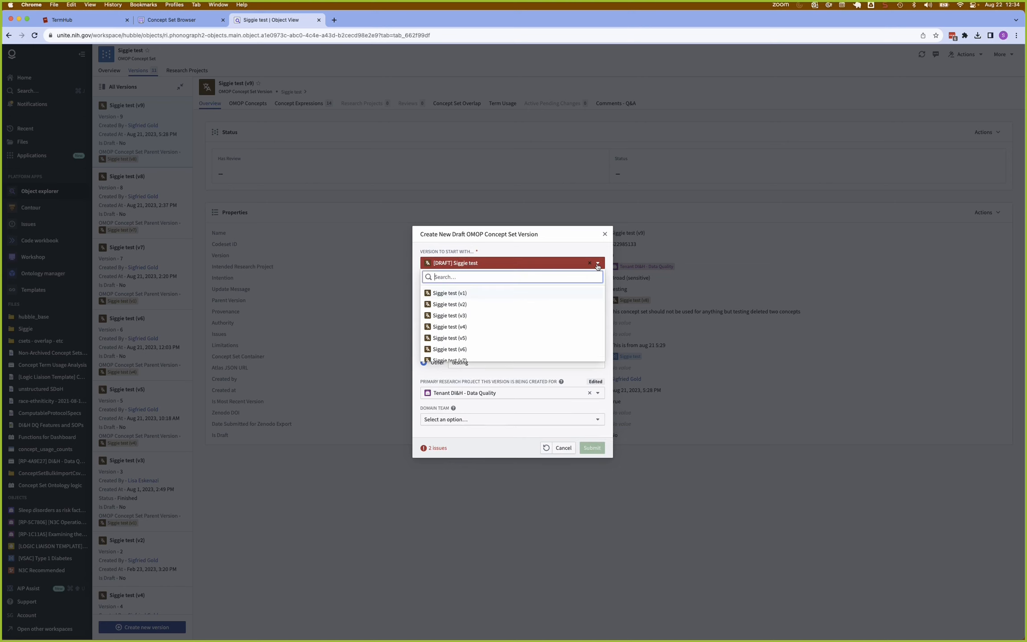
{"action": "scroll", "coordinate": [501, 340], "scroll_direction": "down", "scroll_amount": 2}
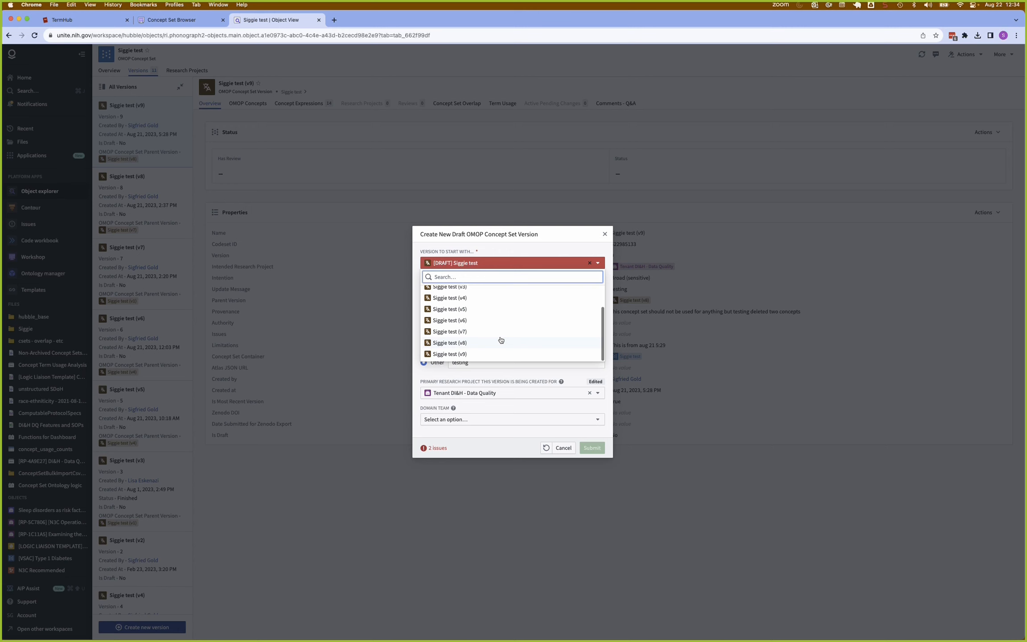
{"action": "left_click", "coordinate": [487, 359]}
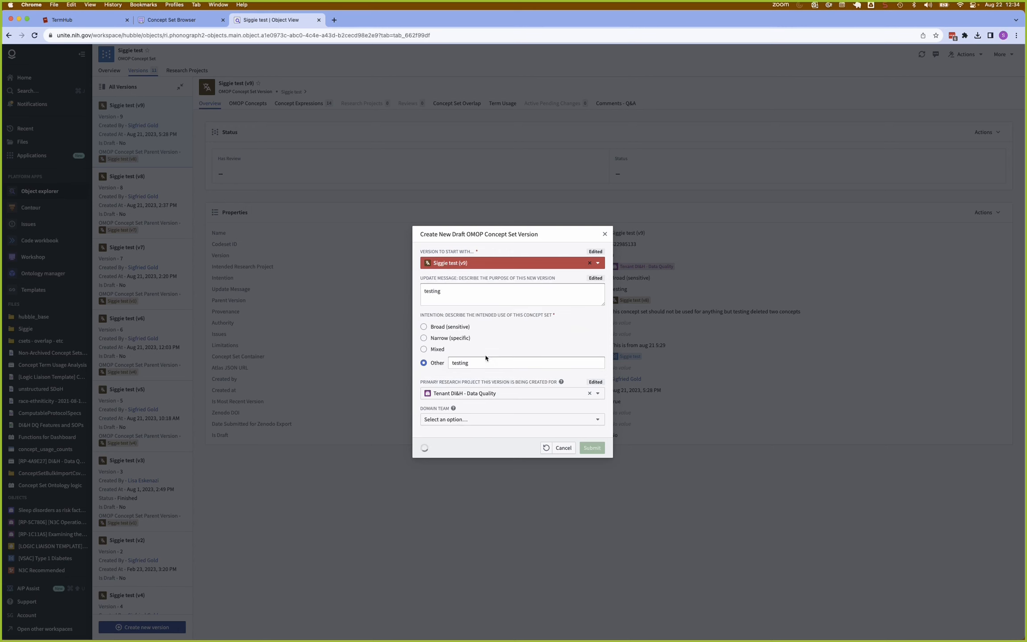
{"action": "left_click", "coordinate": [592, 448]}
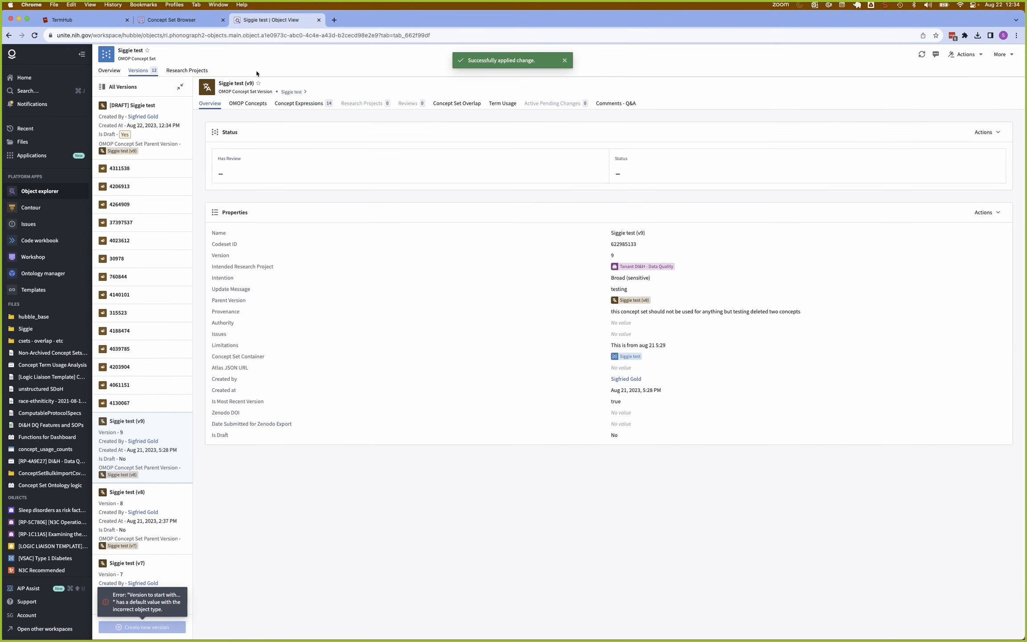
Open the new draft version and import the copied ATLAS concept set expression JSON into it.
{"action": "left_click", "coordinate": [175, 109]}
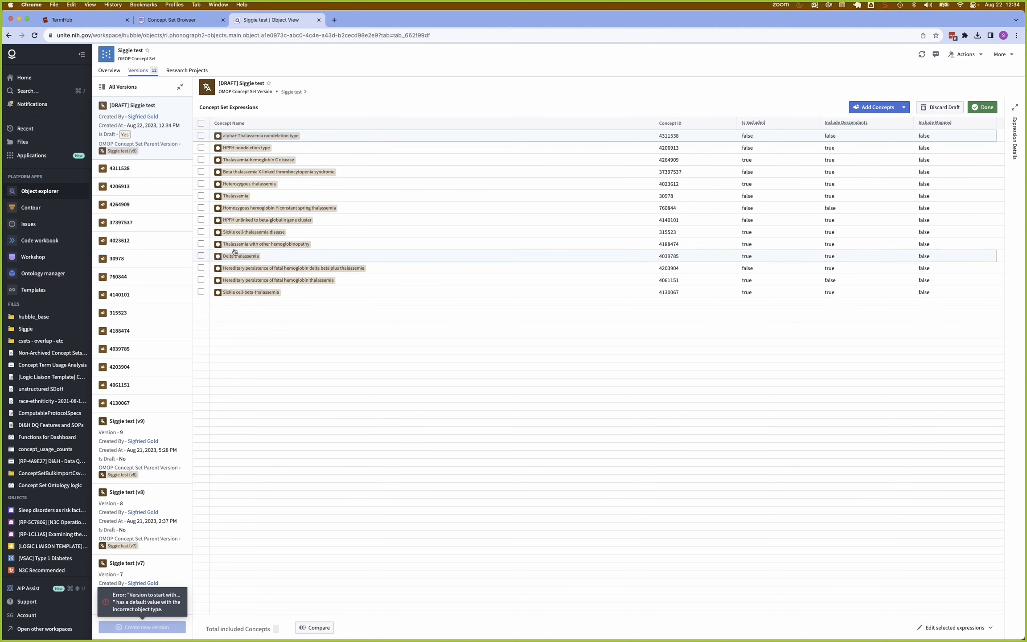
{"action": "left_click", "coordinate": [905, 109]}
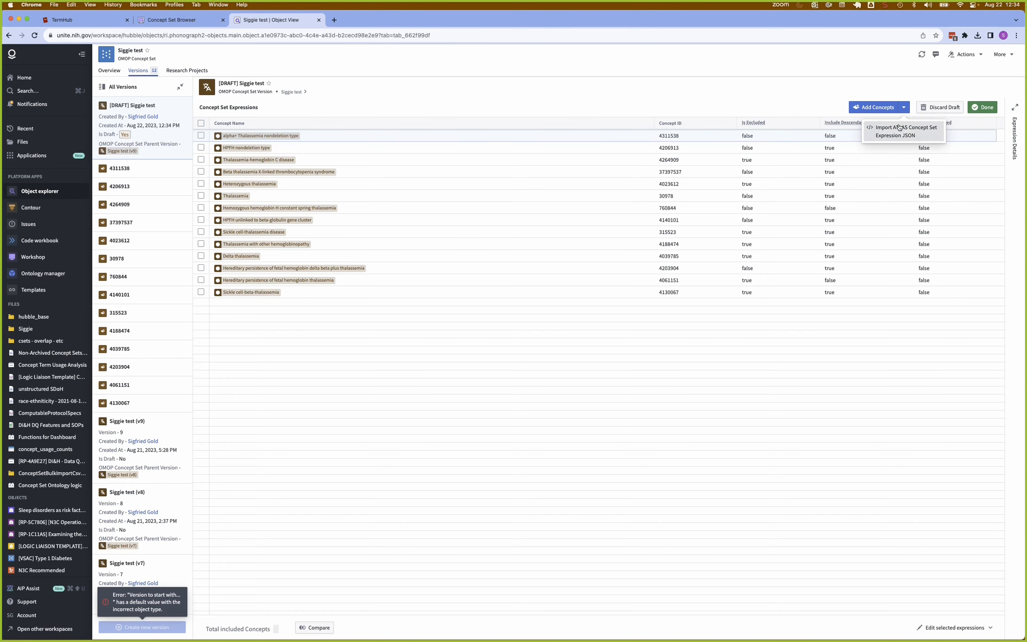
{"action": "left_click", "coordinate": [898, 130]}
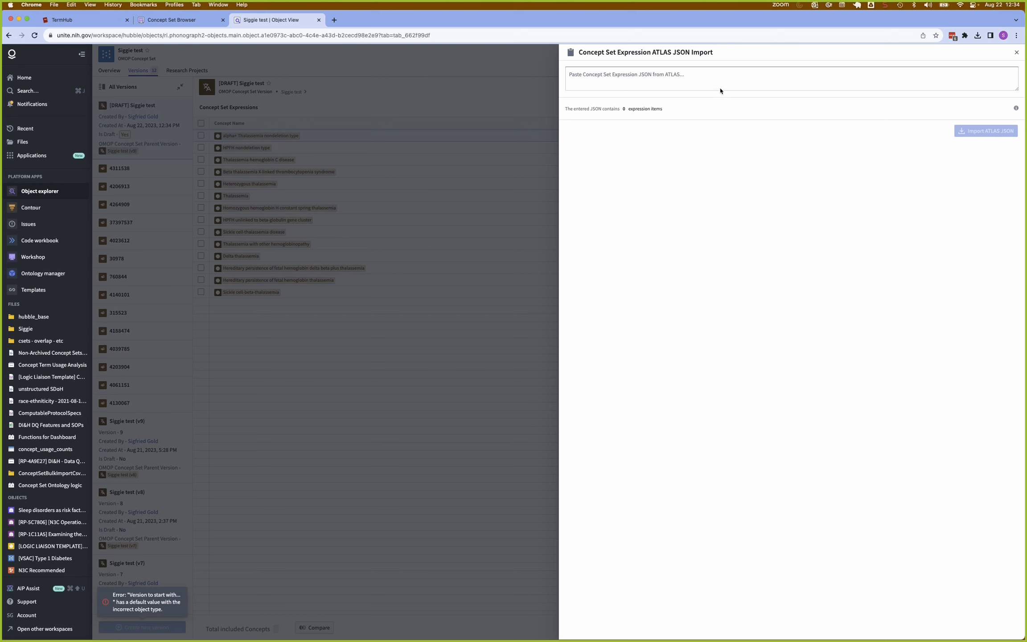
{"action": "left_click", "coordinate": [687, 68]}
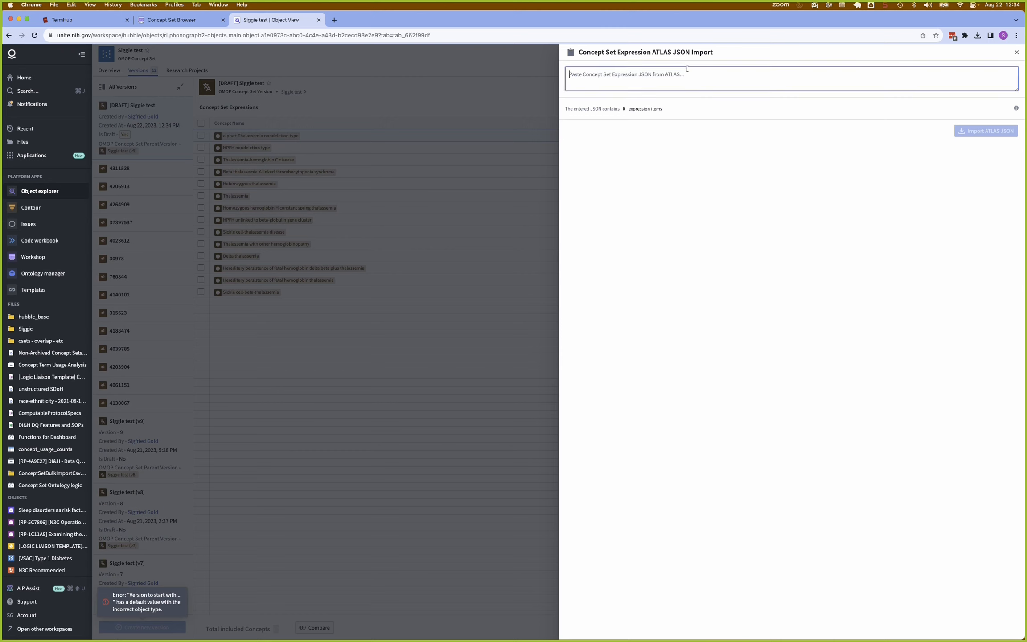
{"action": "key", "text": "super+v"}
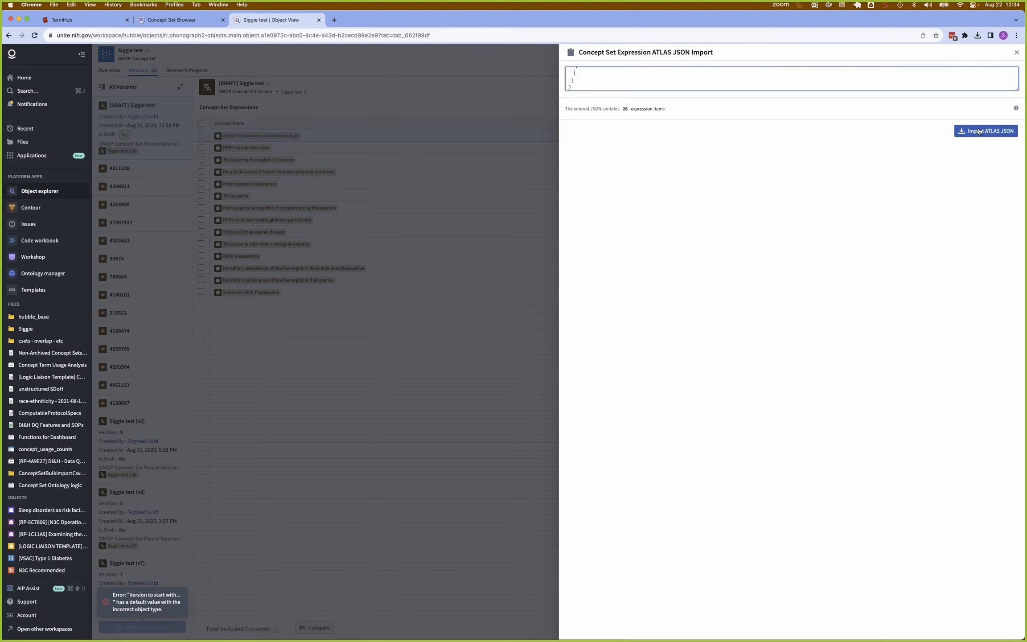
{"action": "left_click", "coordinate": [977, 133]}
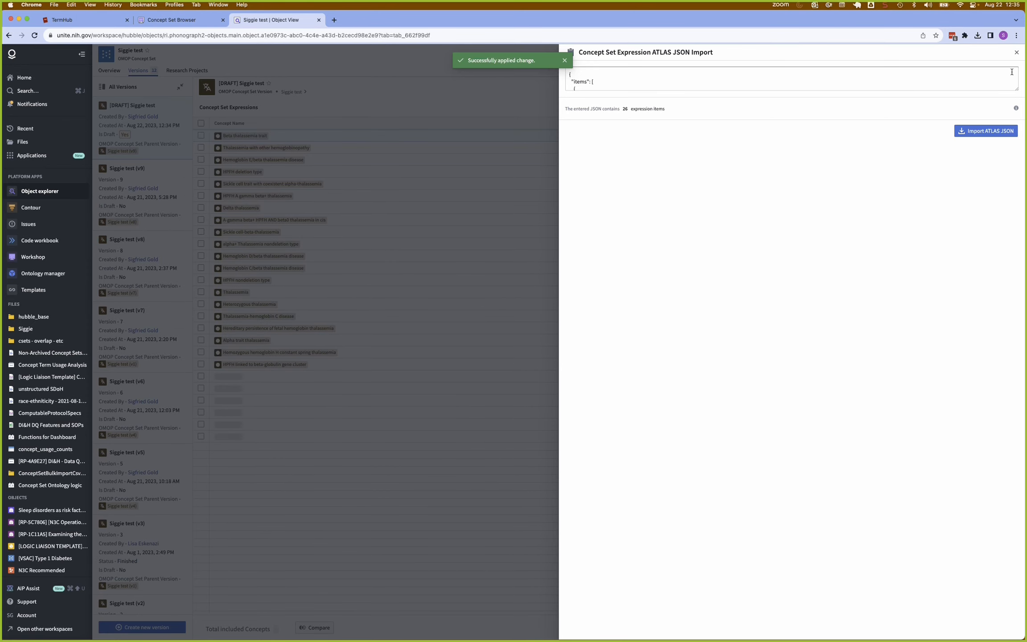
{"action": "left_click", "coordinate": [1016, 49]}
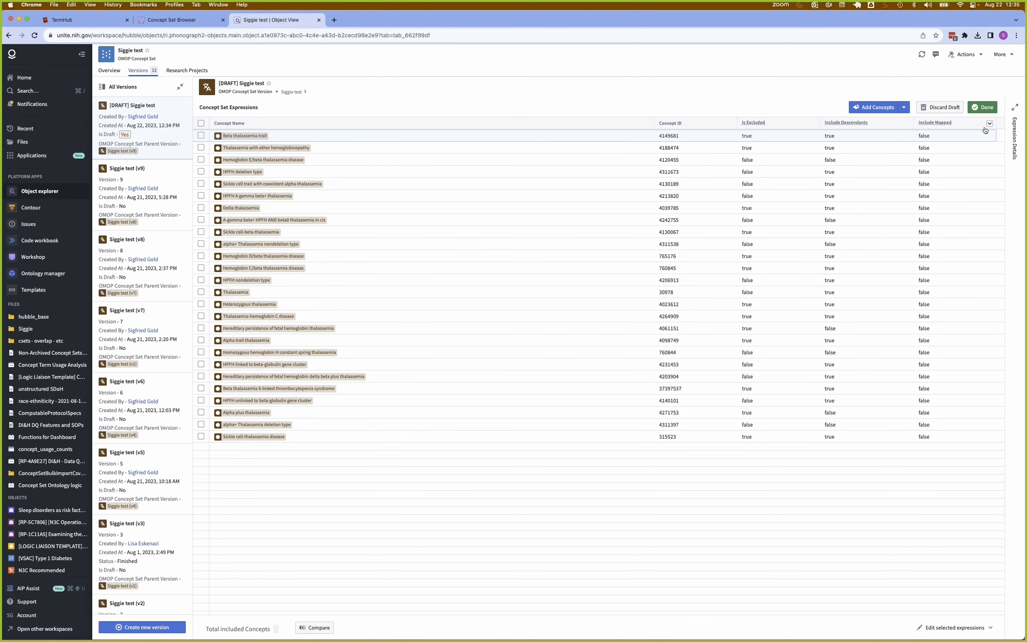
Finish editing the draft, enter "Now has 26 concepts" as its limitations, and submit the version.
{"action": "left_click", "coordinate": [985, 111]}
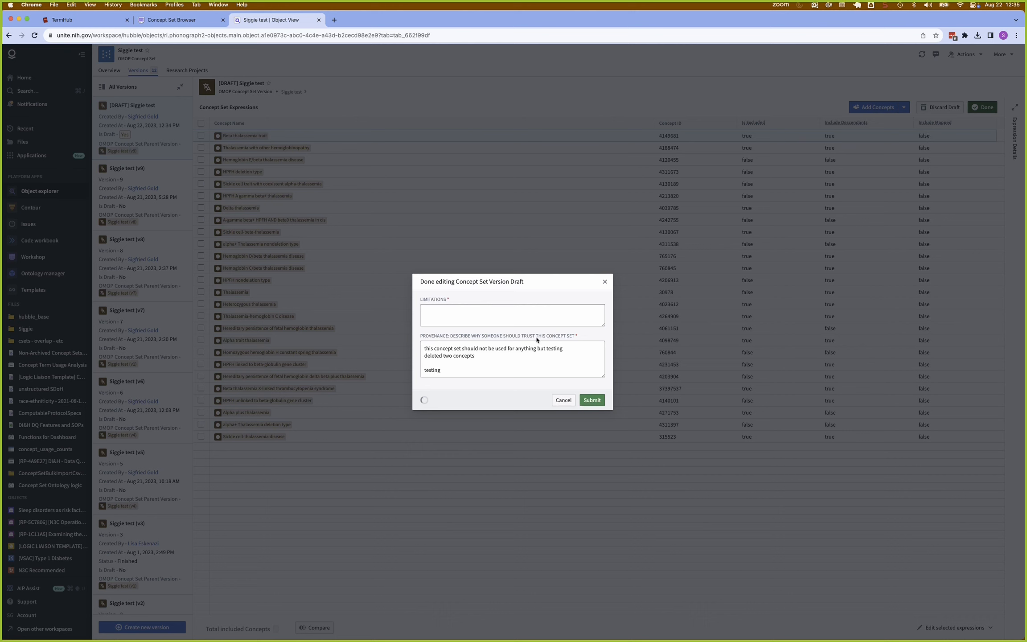
{"action": "left_click", "coordinate": [538, 312]}
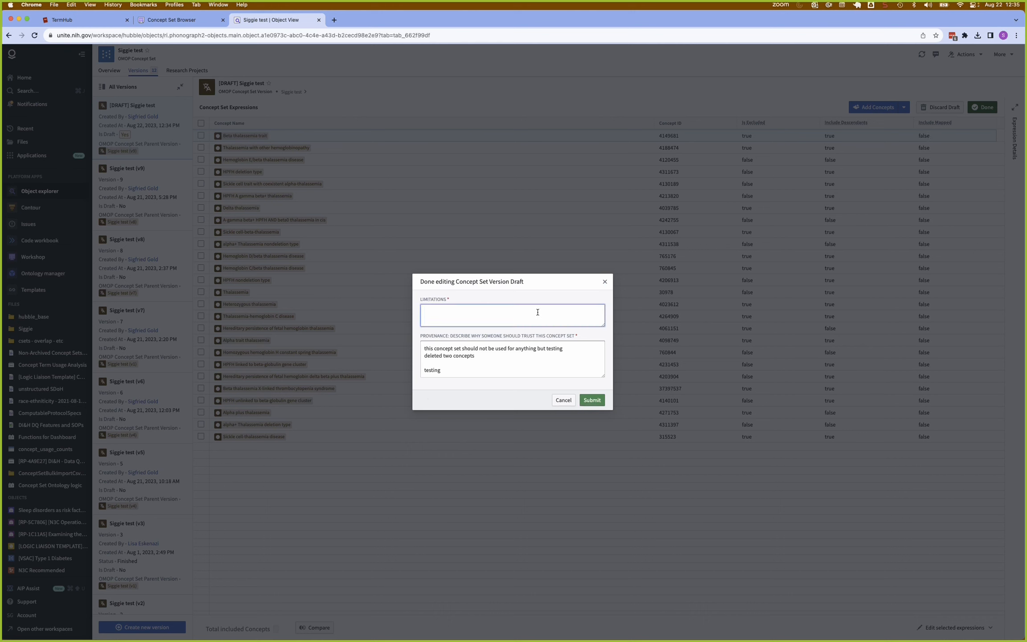
{"action": "type", "text": "Now has 26"}
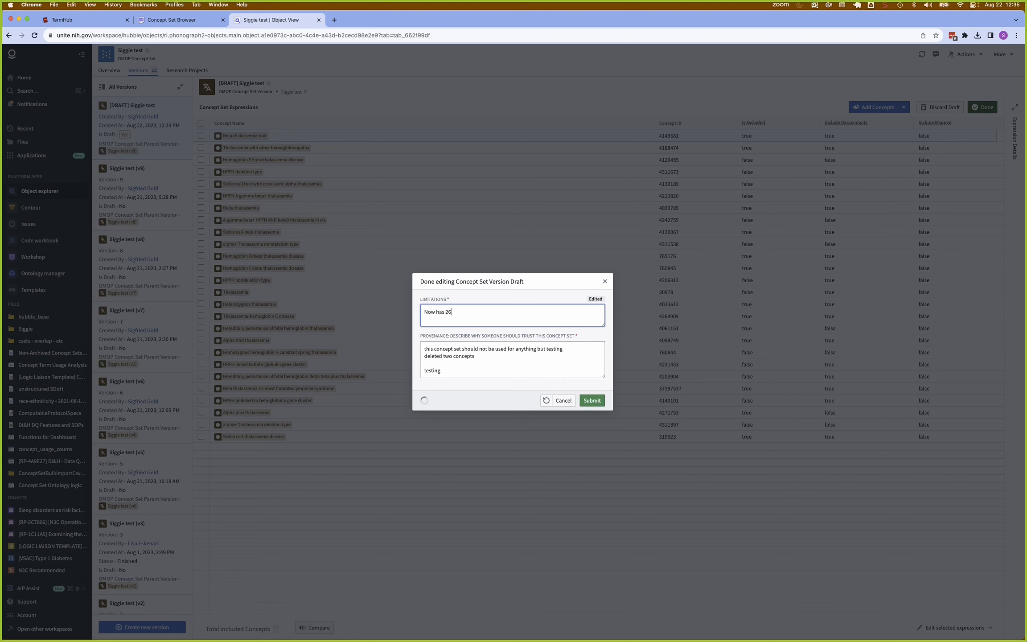
{"action": "type", "text": " concepts"}
{"action": "left_click", "coordinate": [591, 400]}
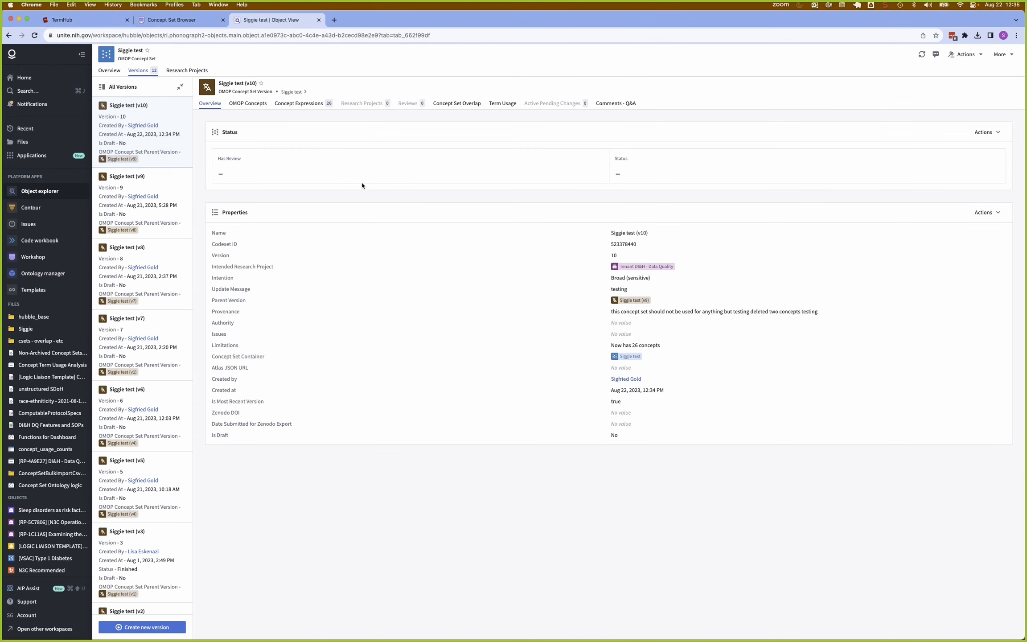
Copy the codeset ID of version v10, switch to TermHub, and search for that ID in the concept set selector.
{"action": "double_click", "coordinate": [624, 245]}
{"action": "key", "text": "super+c"}
{"action": "left_click", "coordinate": [86, 25]}
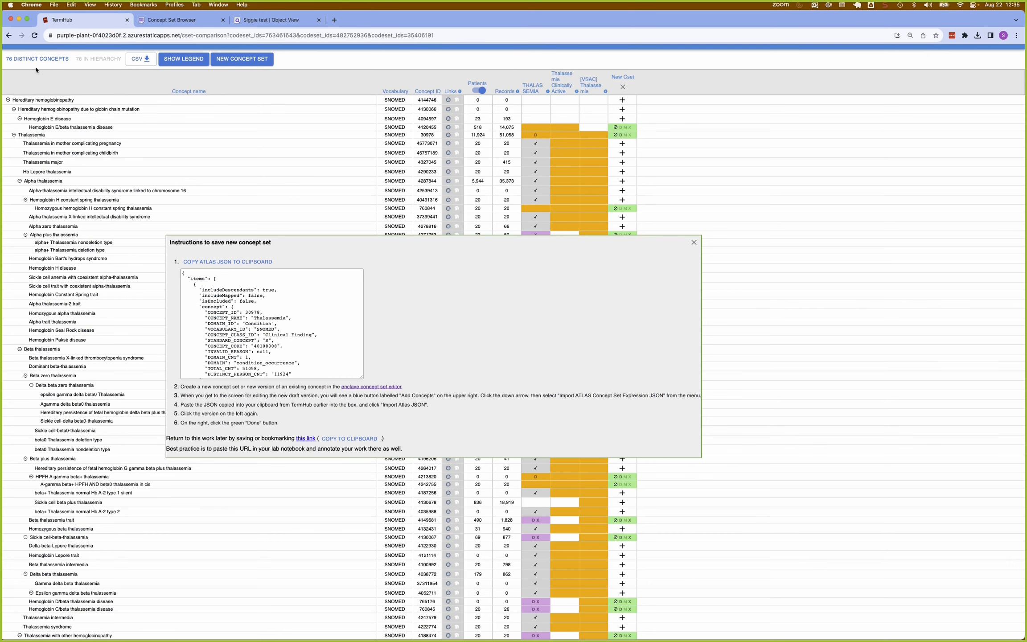
{"action": "scroll", "coordinate": [112, 67], "scroll_direction": "up", "scroll_amount": 2}
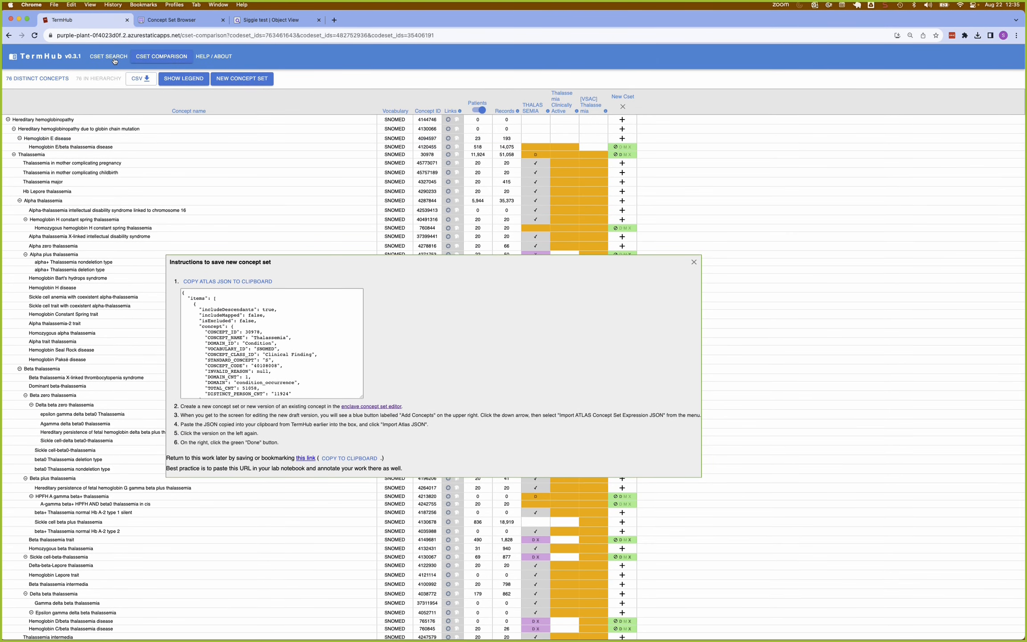
{"action": "left_click", "coordinate": [111, 57]}
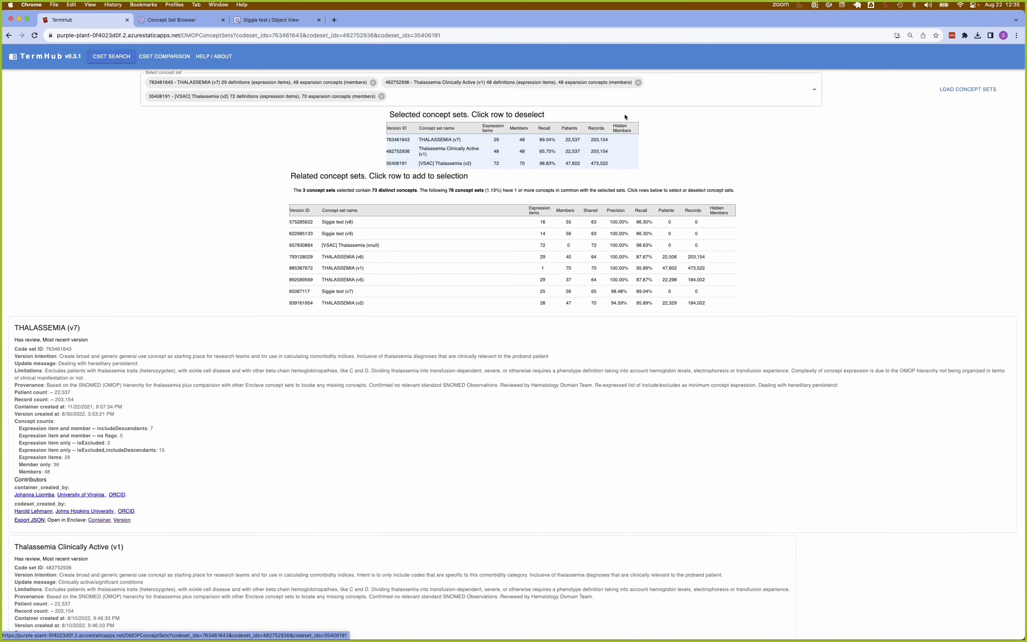
{"action": "left_click", "coordinate": [571, 99]}
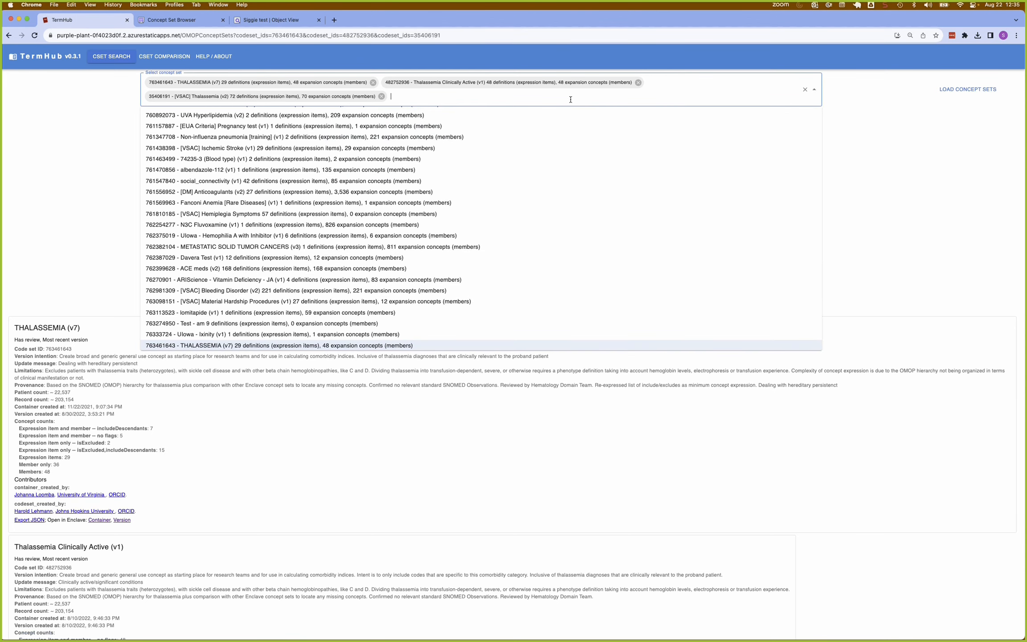
{"action": "key", "text": "super+v"}
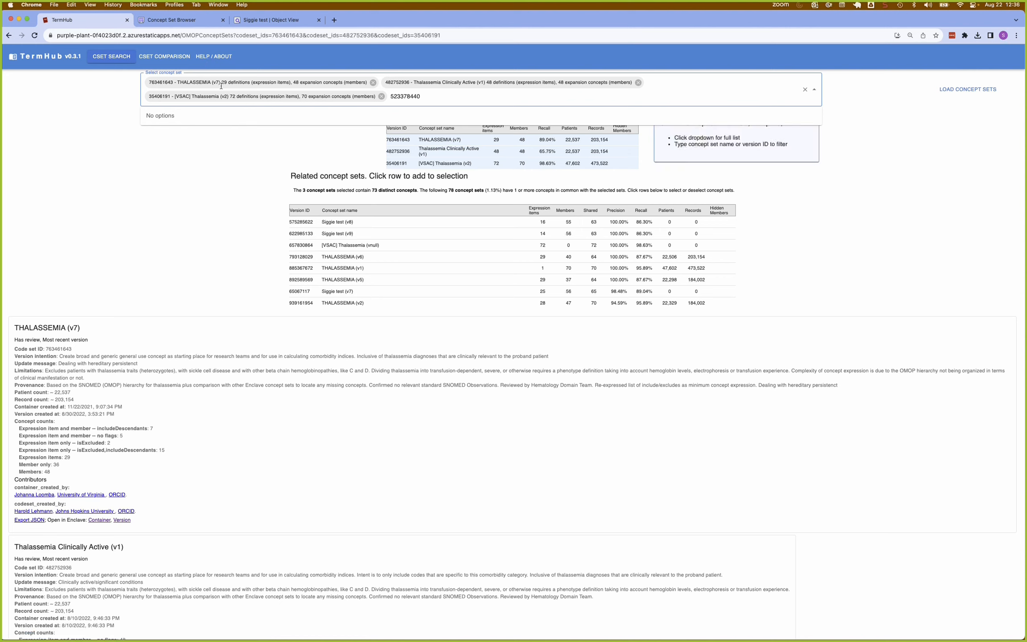
Refresh the TermHub database, and add concept set 523378440 to the selection and load it with the other concept sets.
{"action": "left_click", "coordinate": [215, 57]}
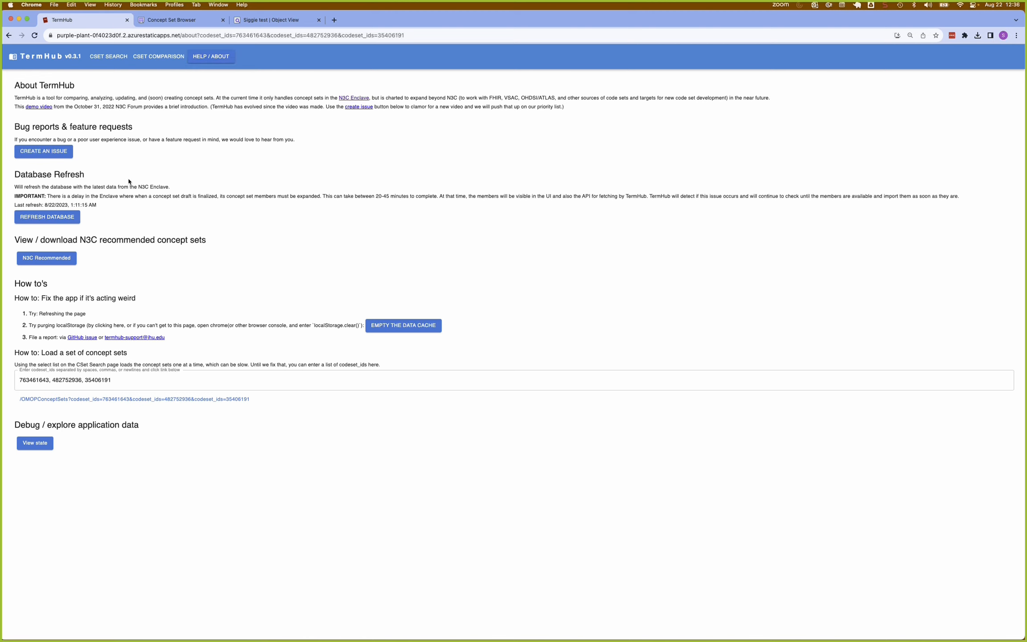
{"action": "left_click", "coordinate": [55, 217]}
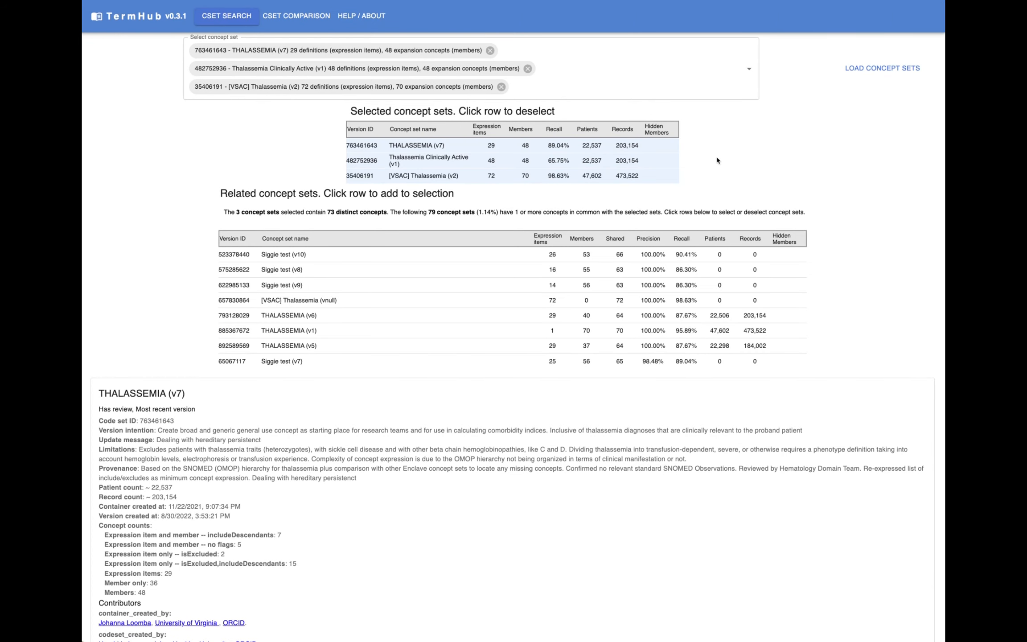
{"action": "left_click", "coordinate": [528, 88]}
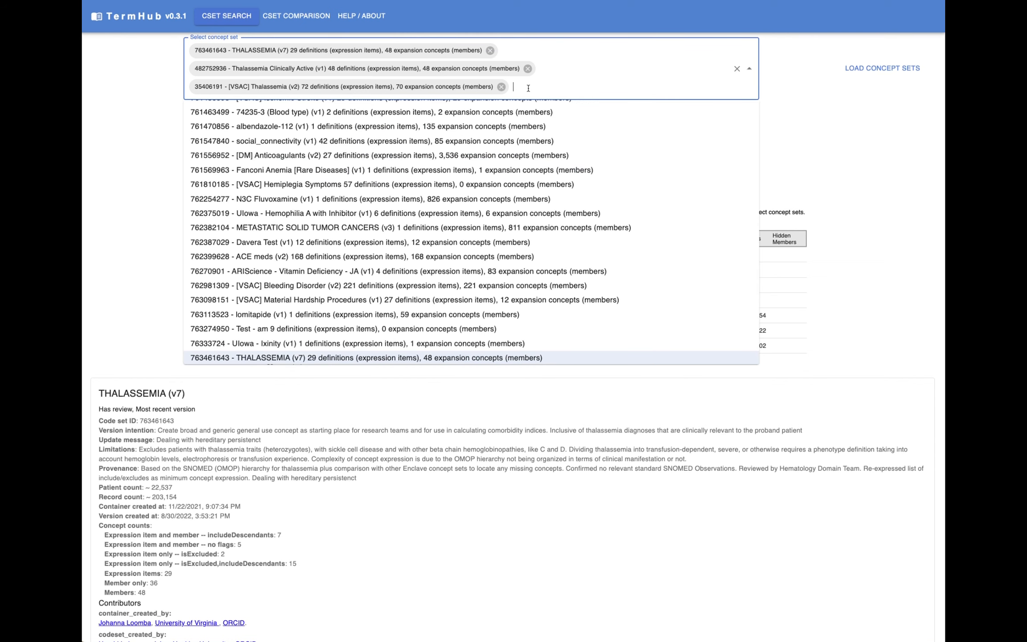
{"action": "key", "text": "super+v"}
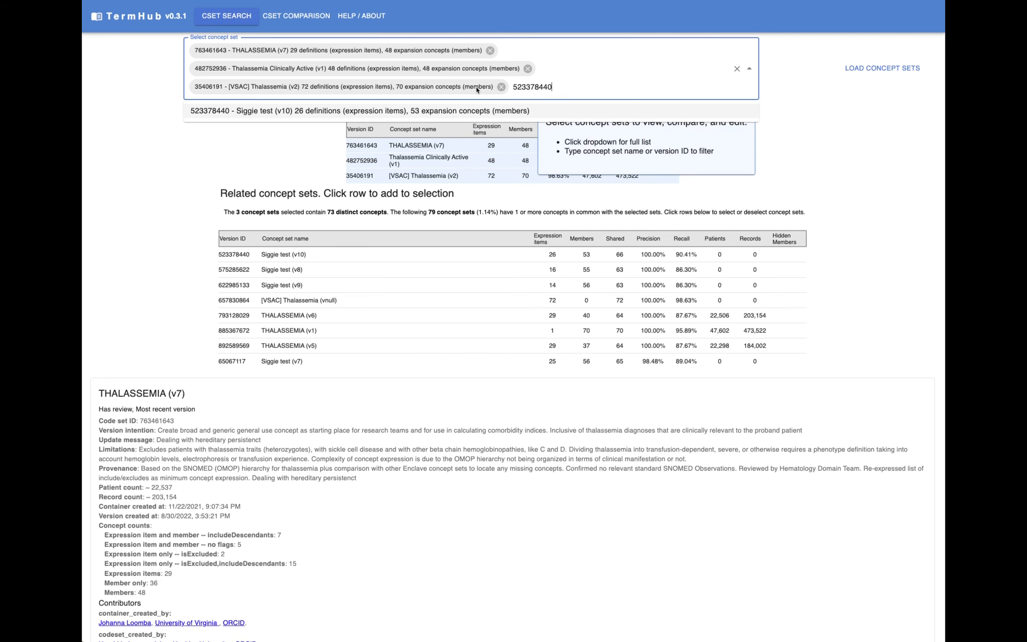
{"action": "left_click", "coordinate": [476, 111]}
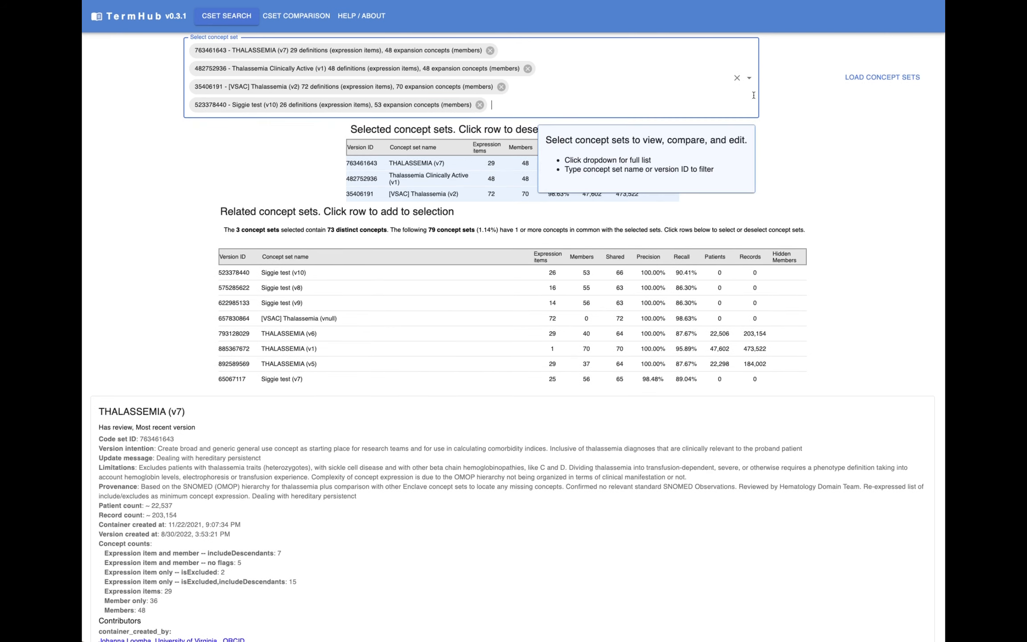
{"action": "left_click", "coordinate": [875, 78]}
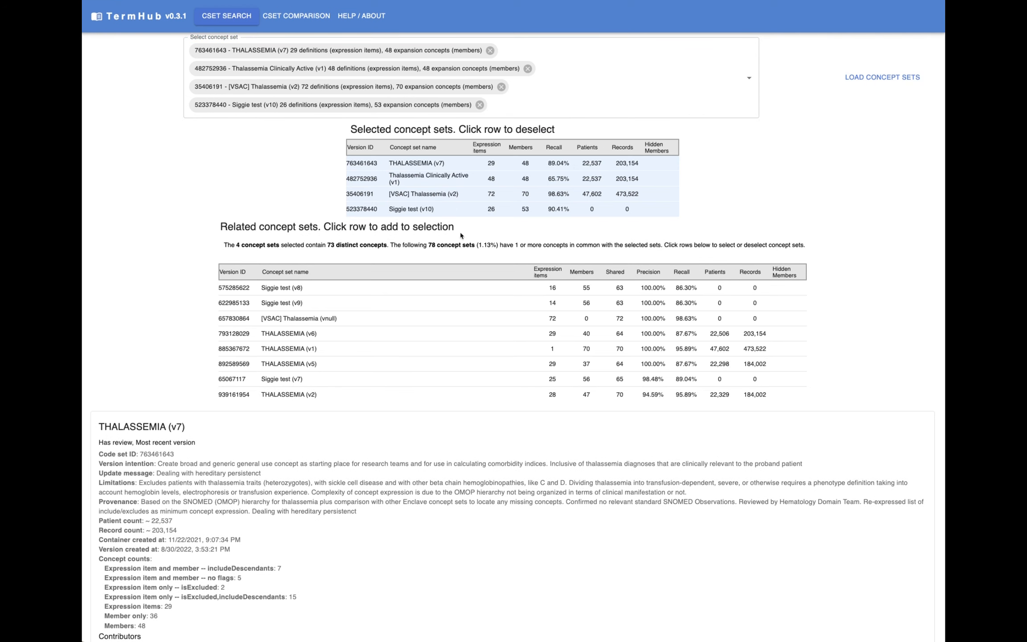
Open the concept set comparison, close the new concept set details, and compare the saved v10 column with the New Cset column throughout the hierarchy.
{"action": "left_click", "coordinate": [296, 17]}
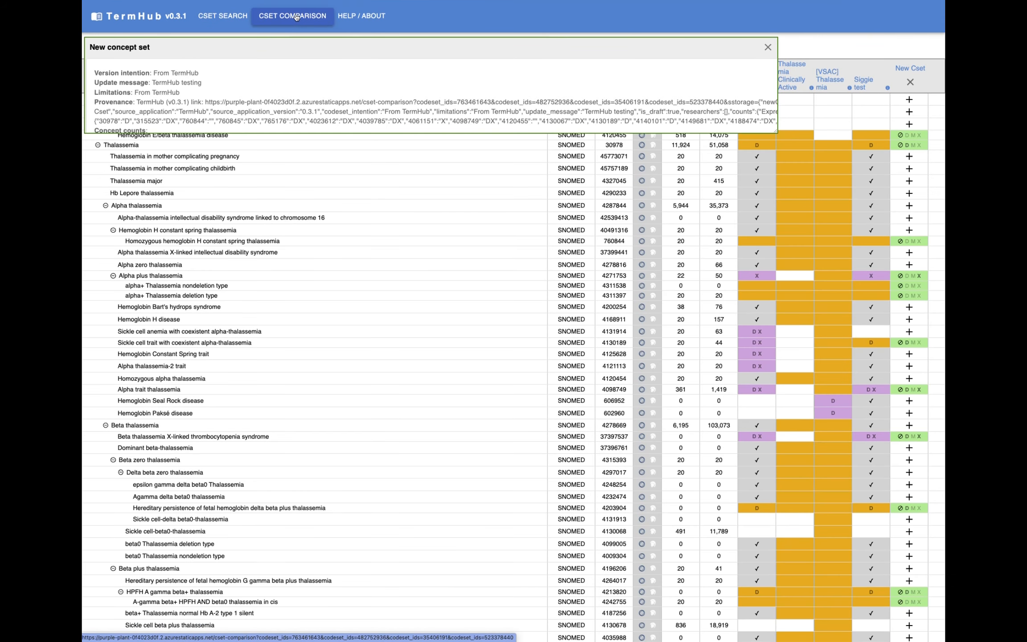
{"action": "left_click", "coordinate": [768, 48]}
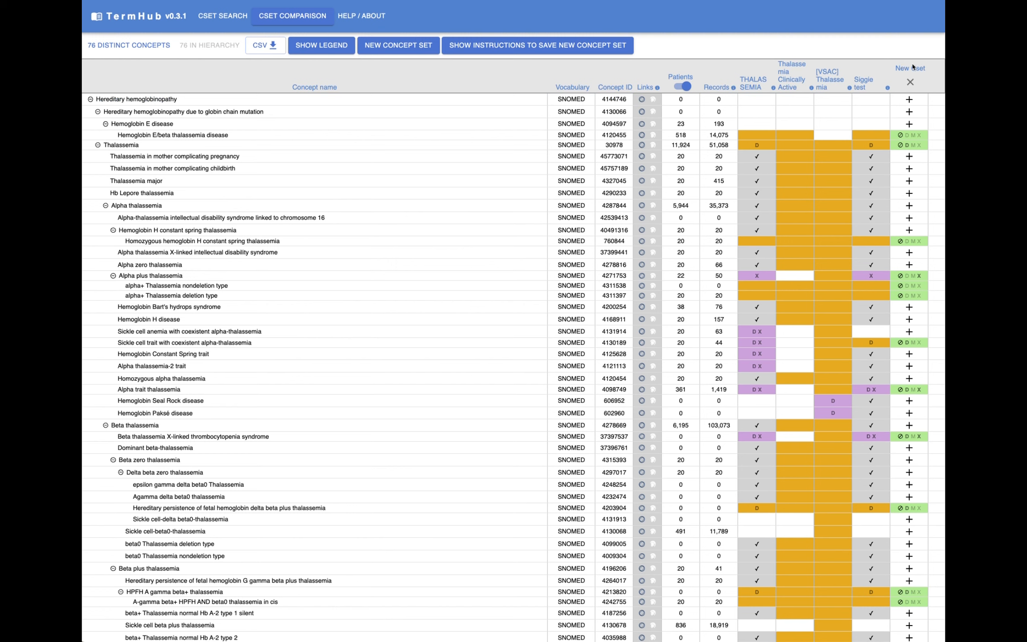
{"action": "mouse_move", "coordinate": [849, 89]}
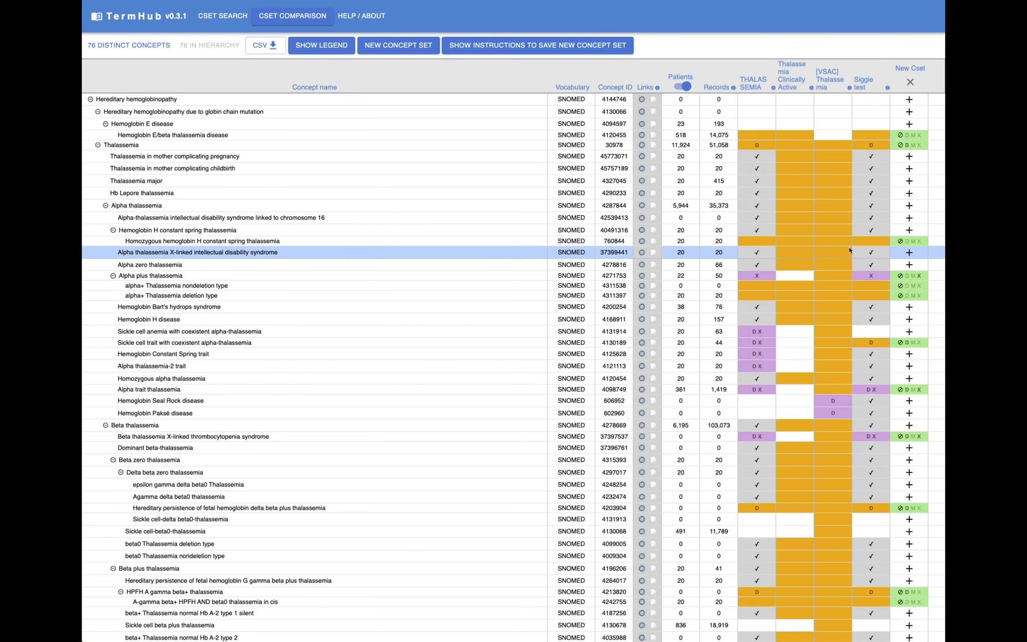
{"action": "scroll", "coordinate": [847, 356], "scroll_direction": "down", "scroll_amount": 5}
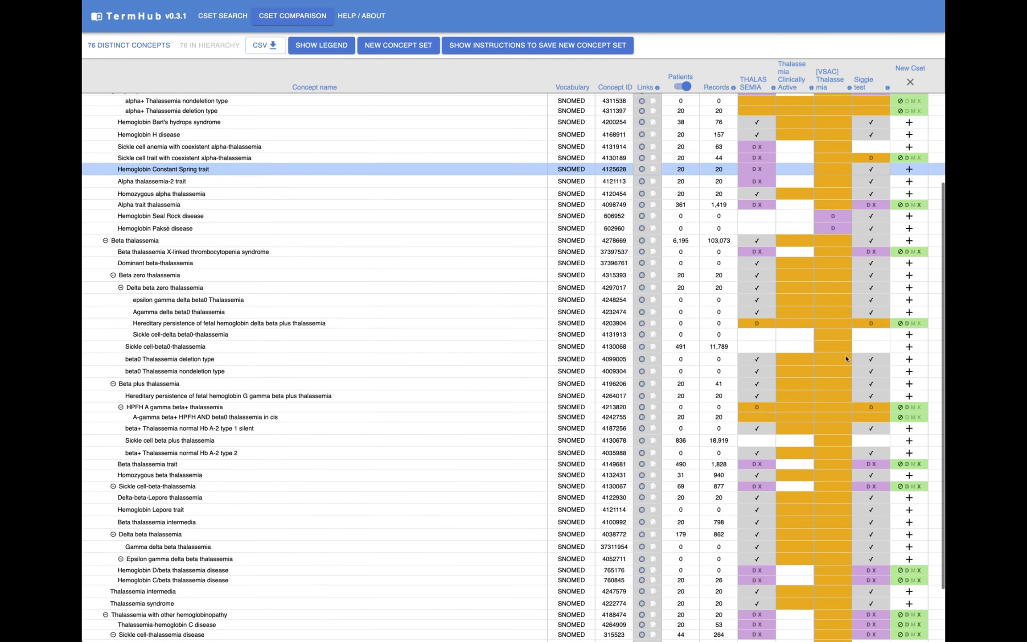
{"action": "scroll", "coordinate": [846, 358], "scroll_direction": "down", "scroll_amount": 4}
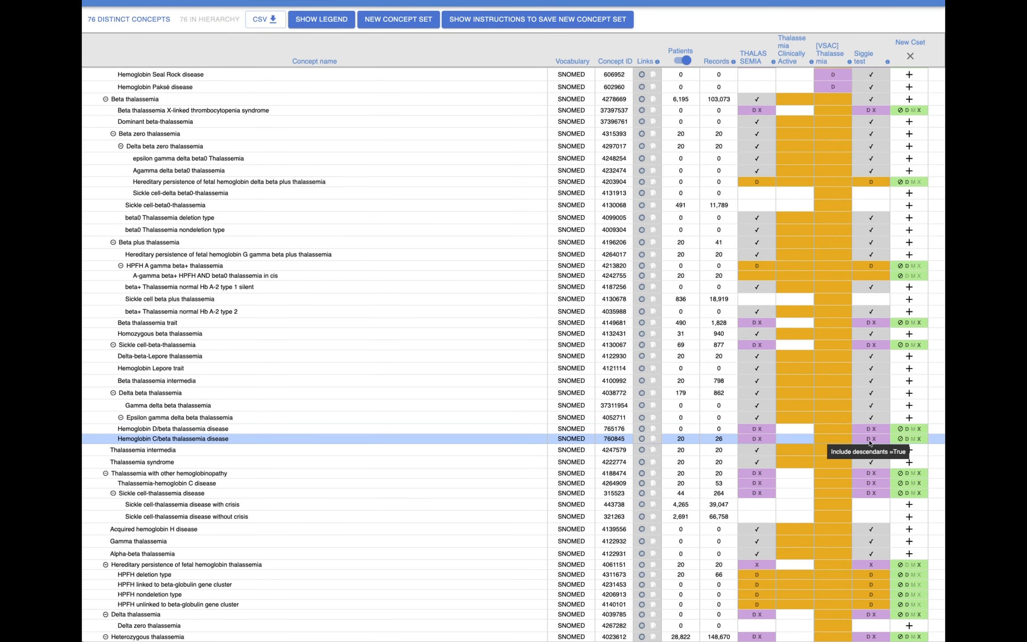
{"action": "scroll", "coordinate": [860, 474], "scroll_direction": "up", "scroll_amount": 7}
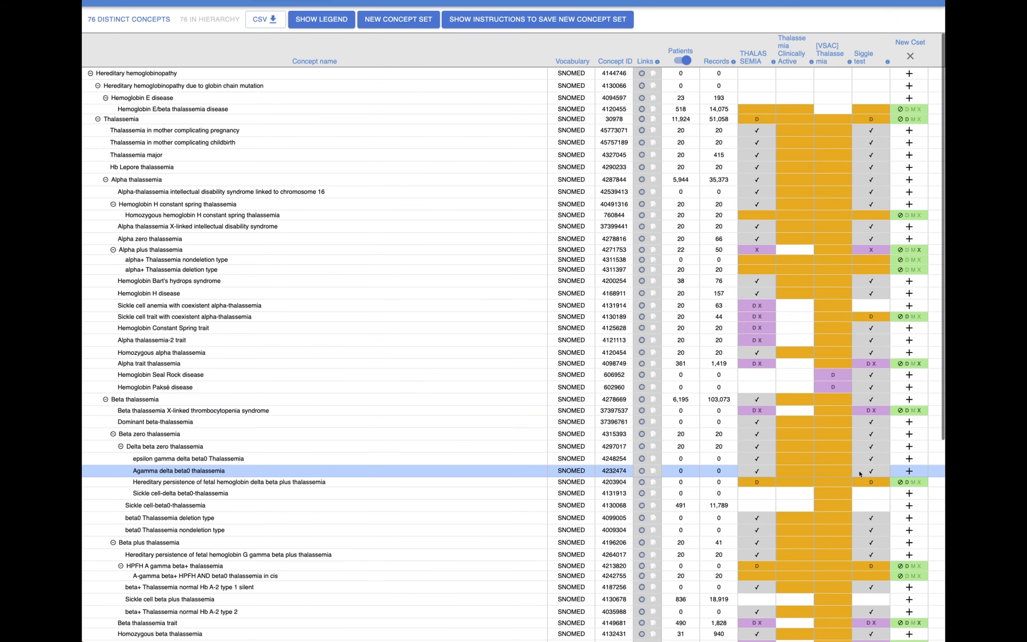